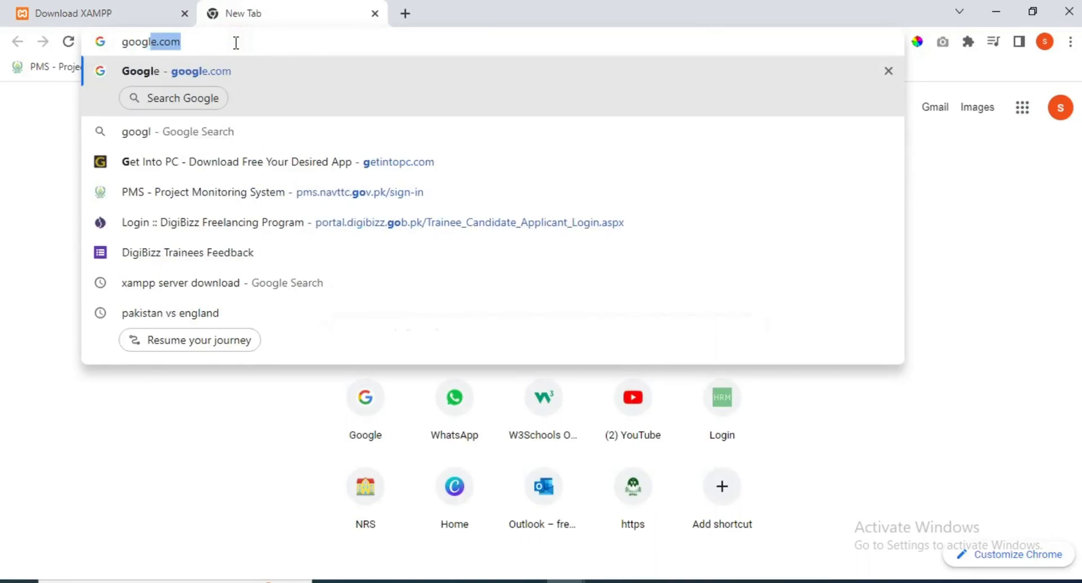
- Search Google for 'wordpress download', reach the WordPress 6.1.1 download page, then view the archive in Downloads
key(Return)
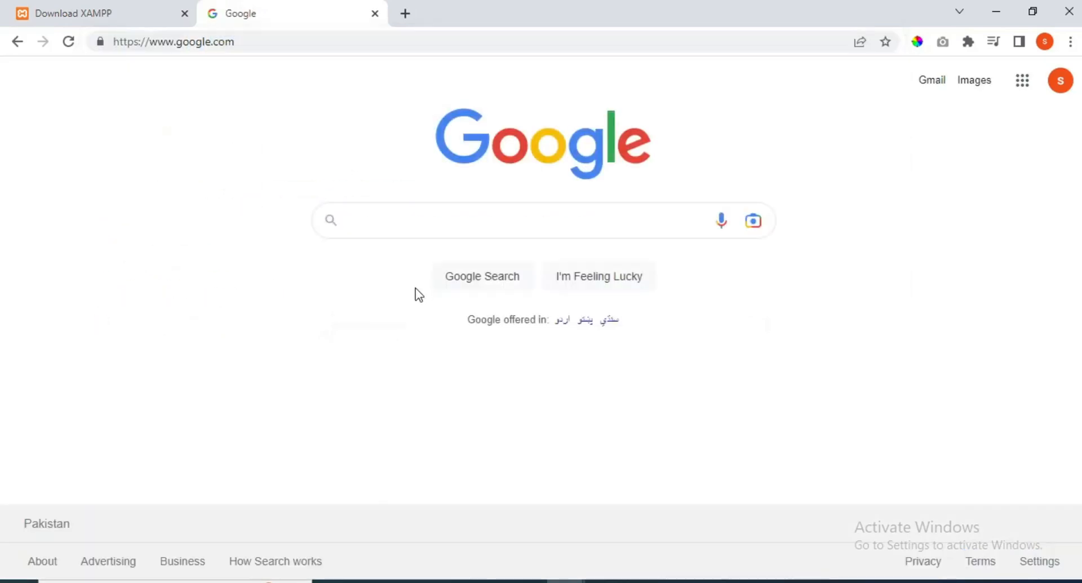
text(wordp)
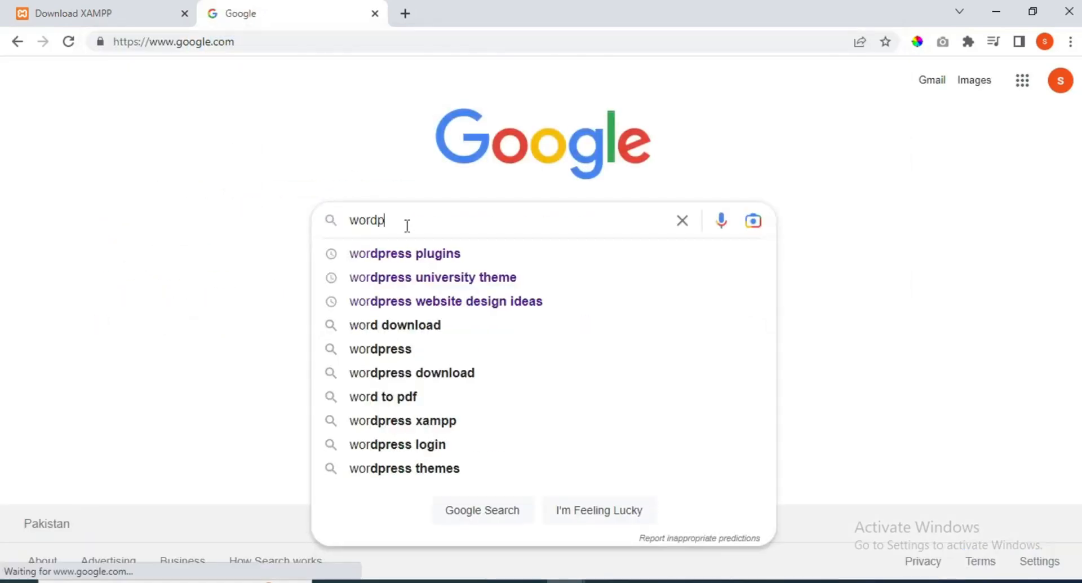
text(ress dow)
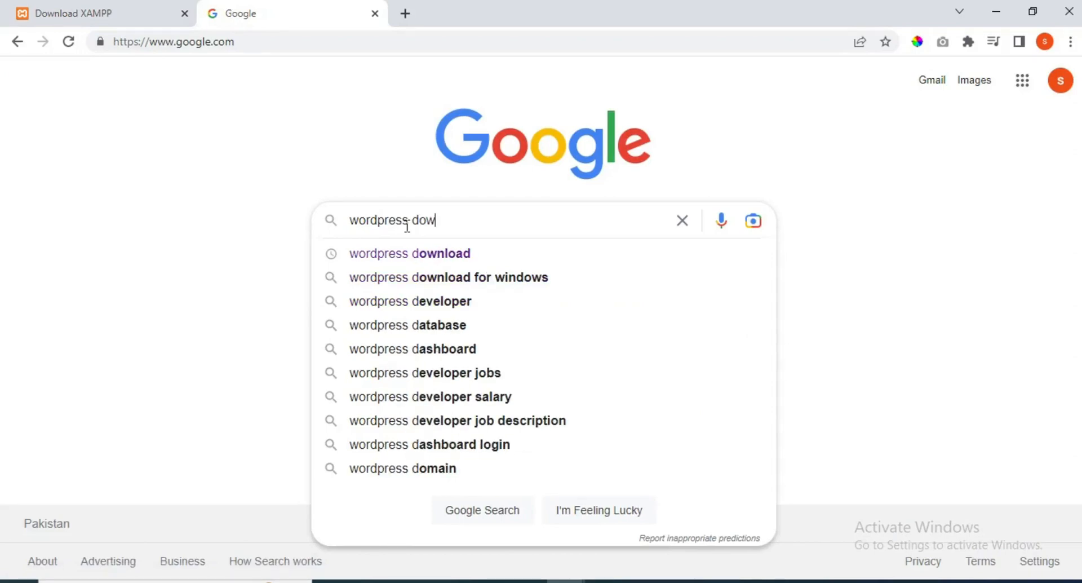
text(nload)
key(Return)
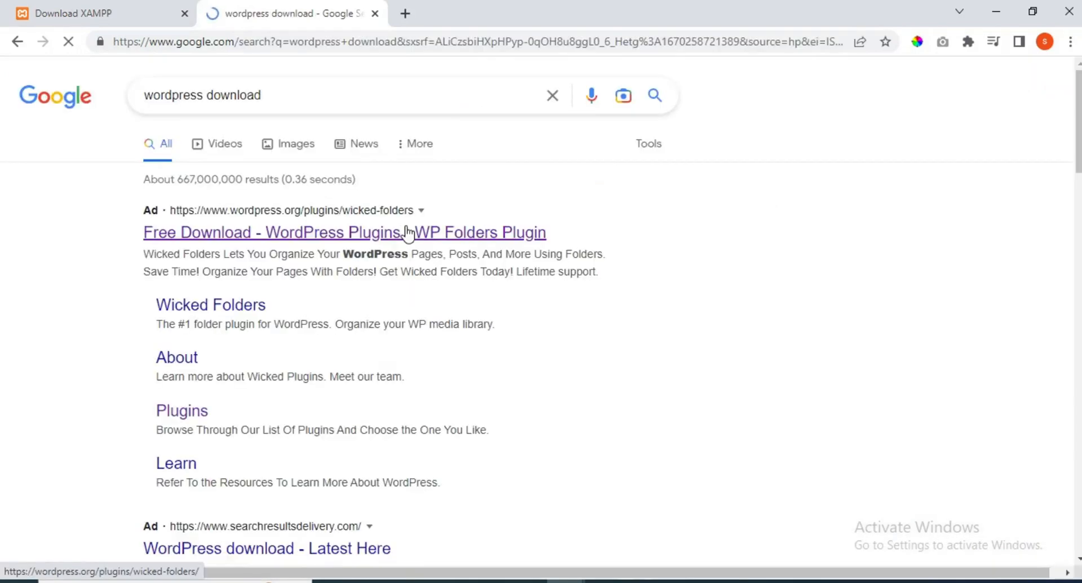
click(336, 237)
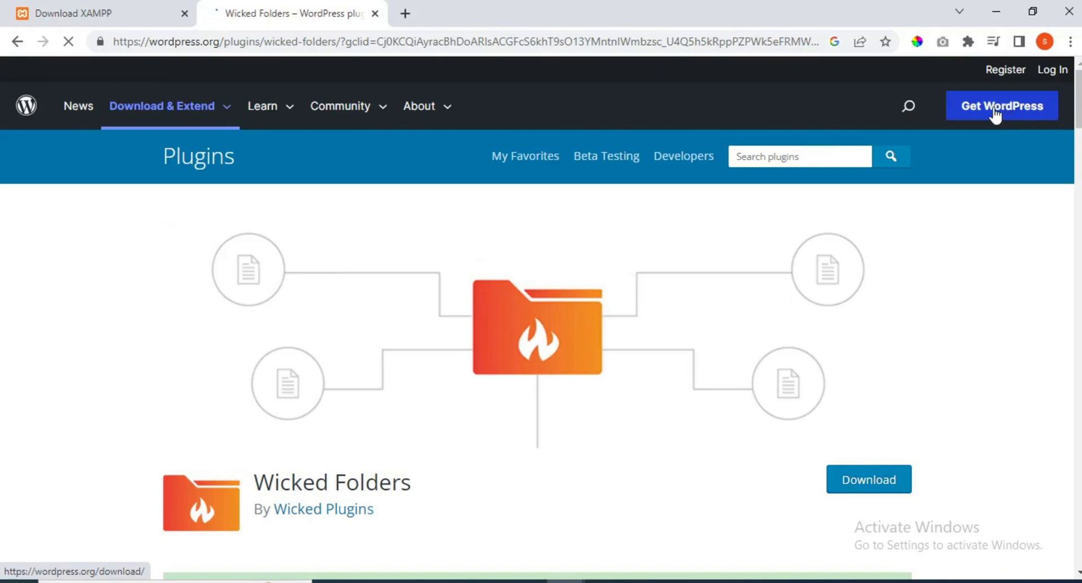
click(1026, 119)
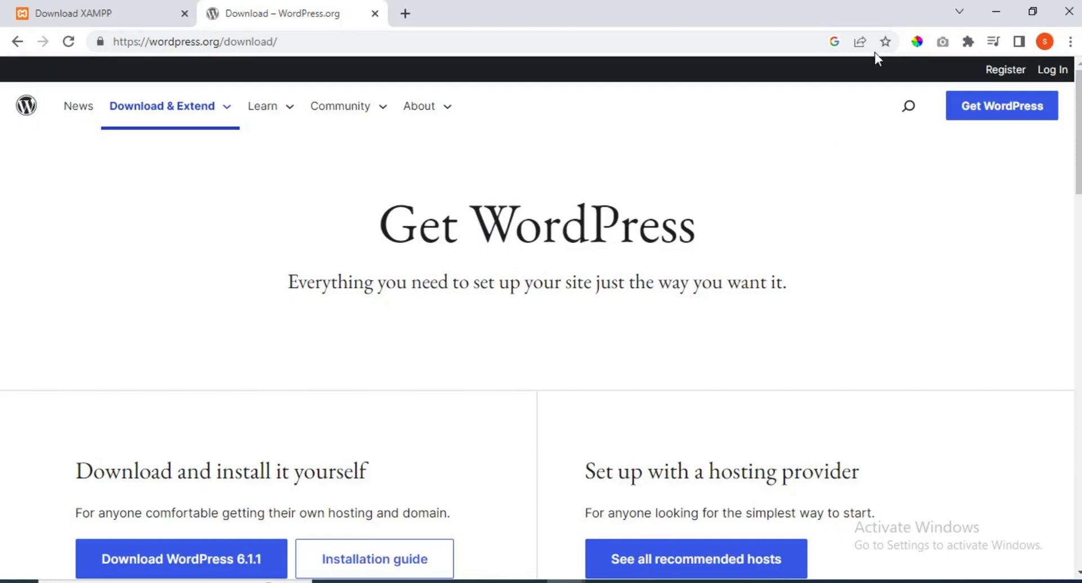
click(995, 9)
click(181, 147)
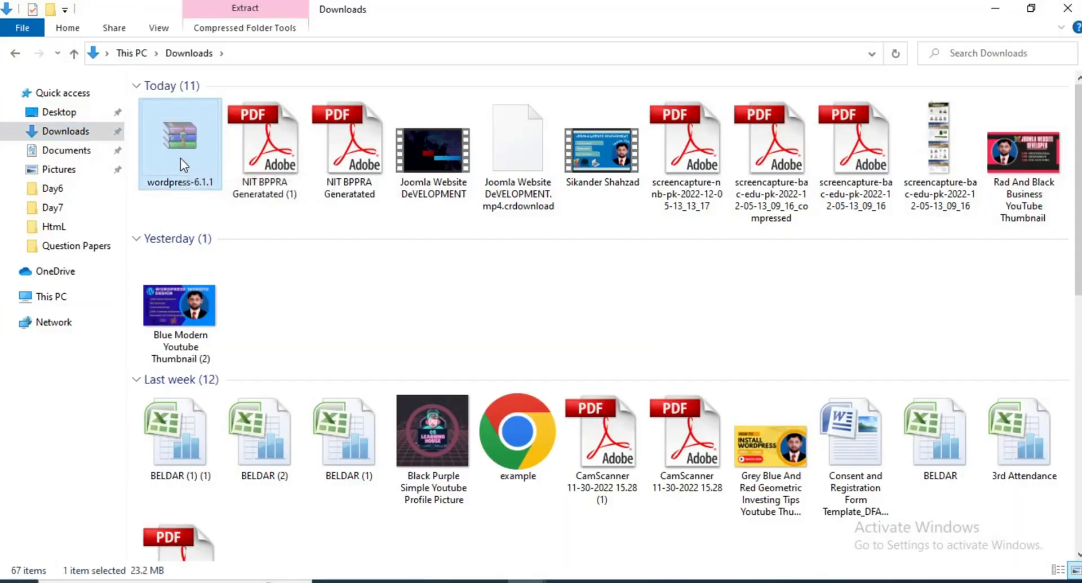
- Browse to C:\xampp\htdocs through This PC and Local Disk (C:)
click(52, 297)
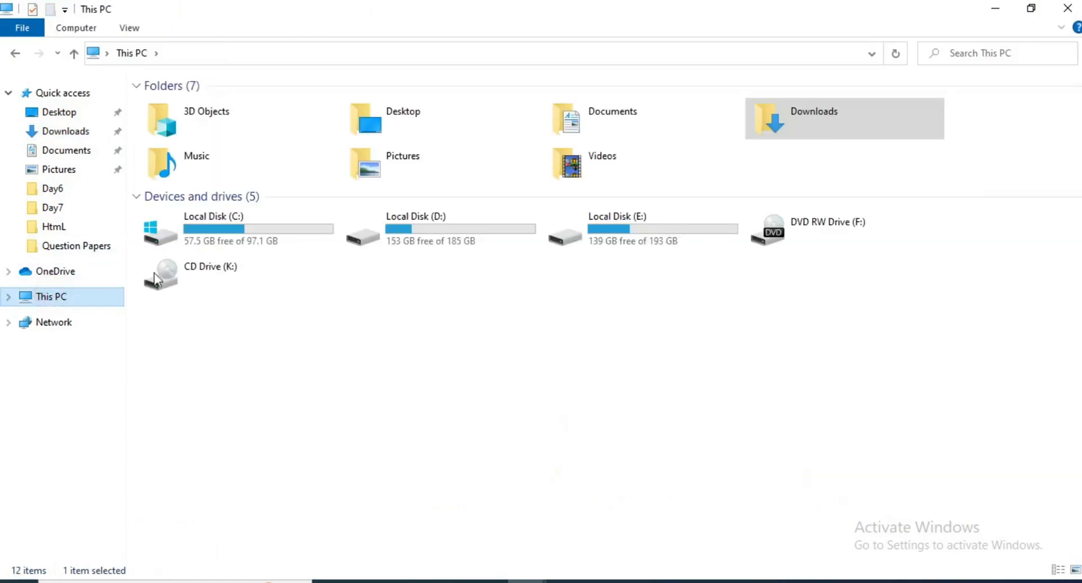
double_click(272, 224)
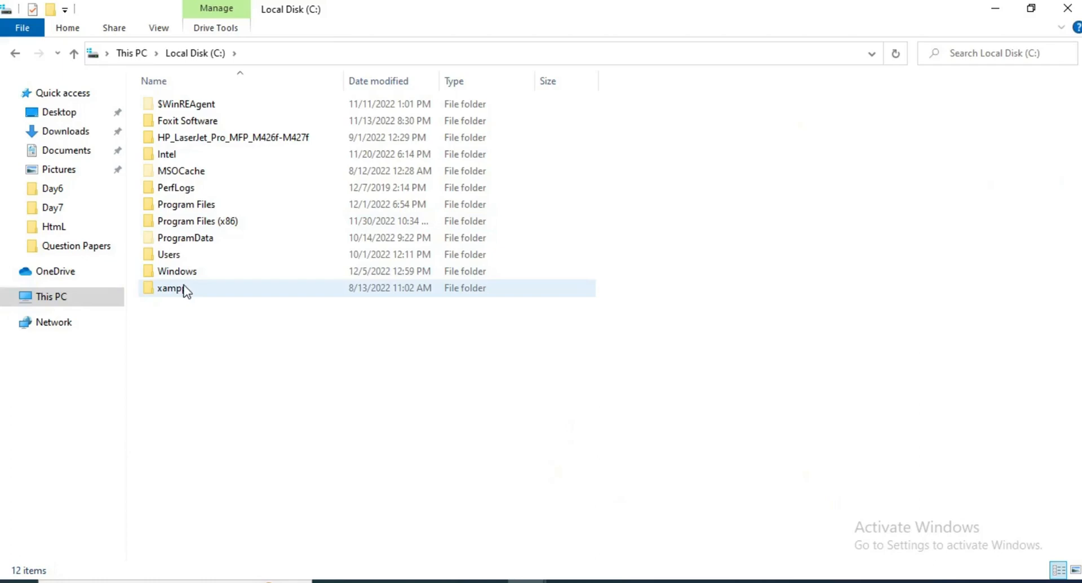
double_click(184, 288)
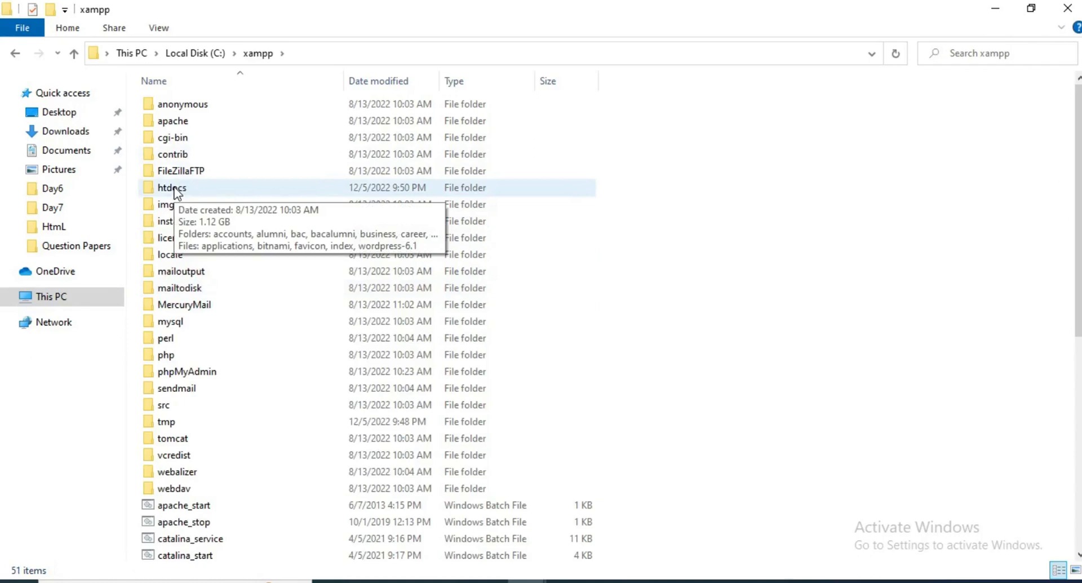
double_click(172, 187)
- Create a new folder named sample in htdocs and open it
right_click(884, 172)
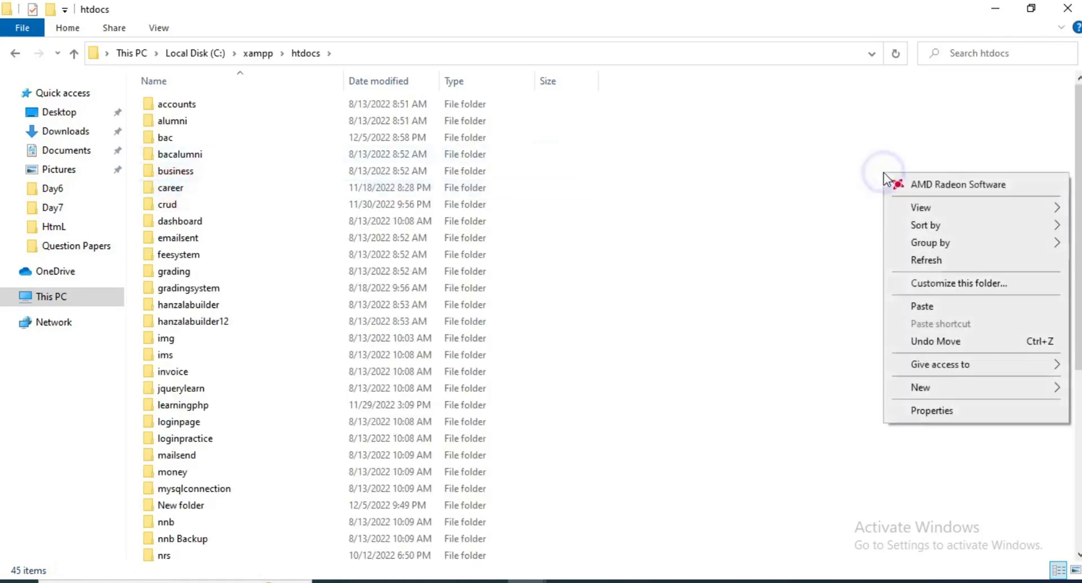
mouse_move(928, 393)
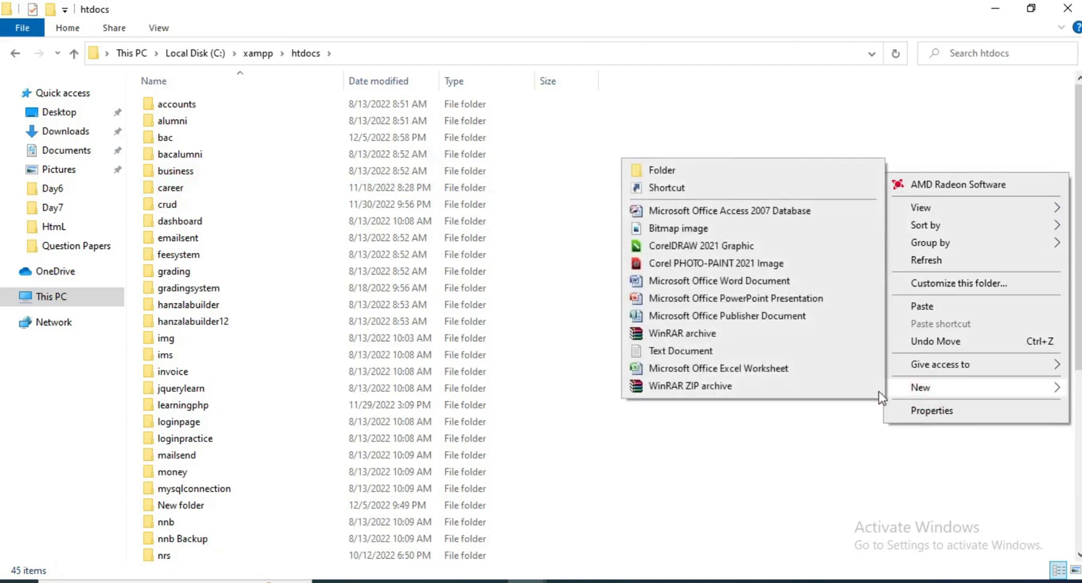
click(725, 167)
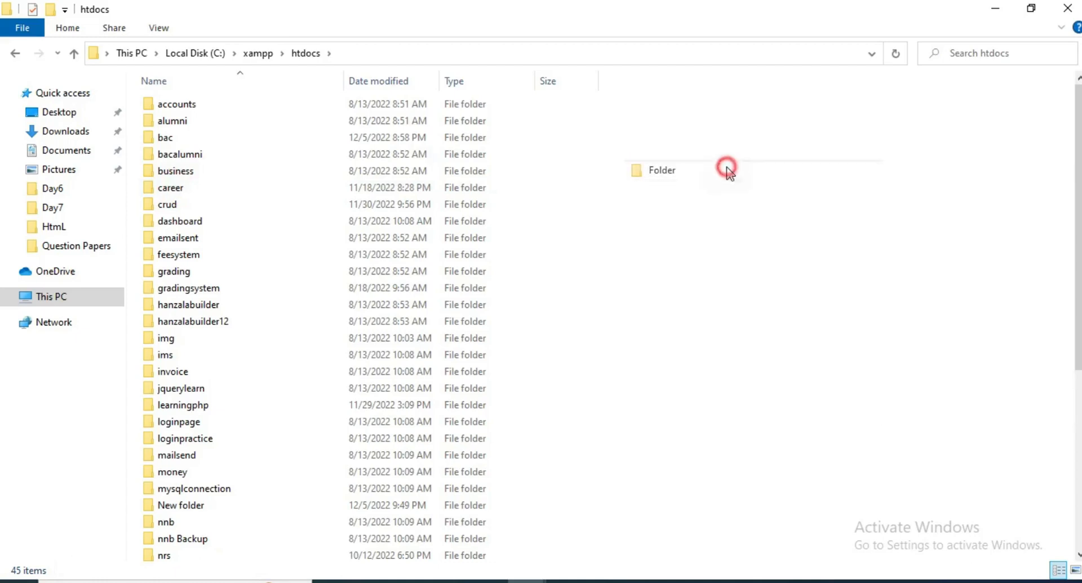
text(sample)
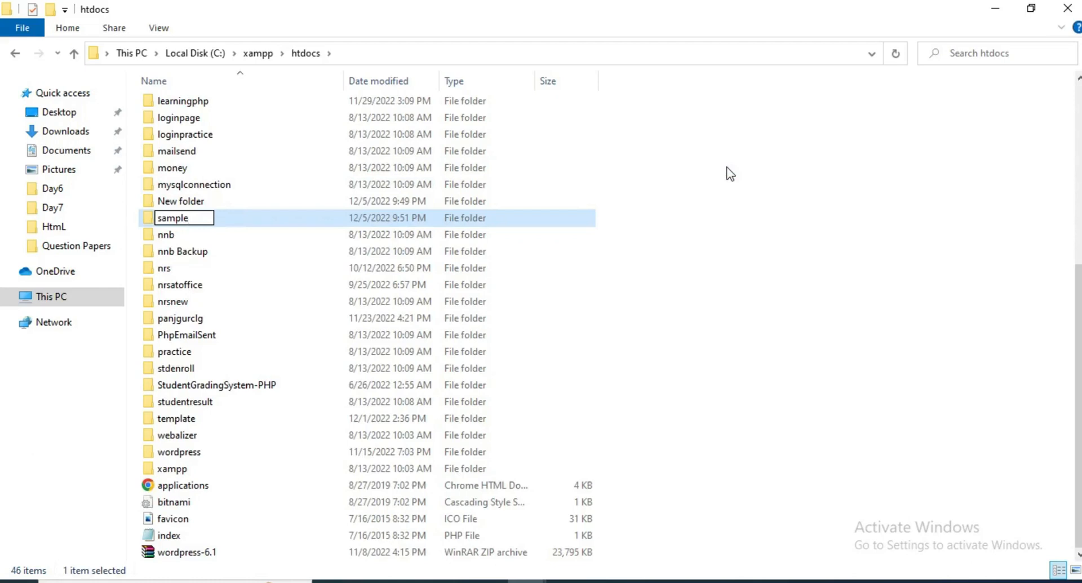
key(Return)
key(Return)
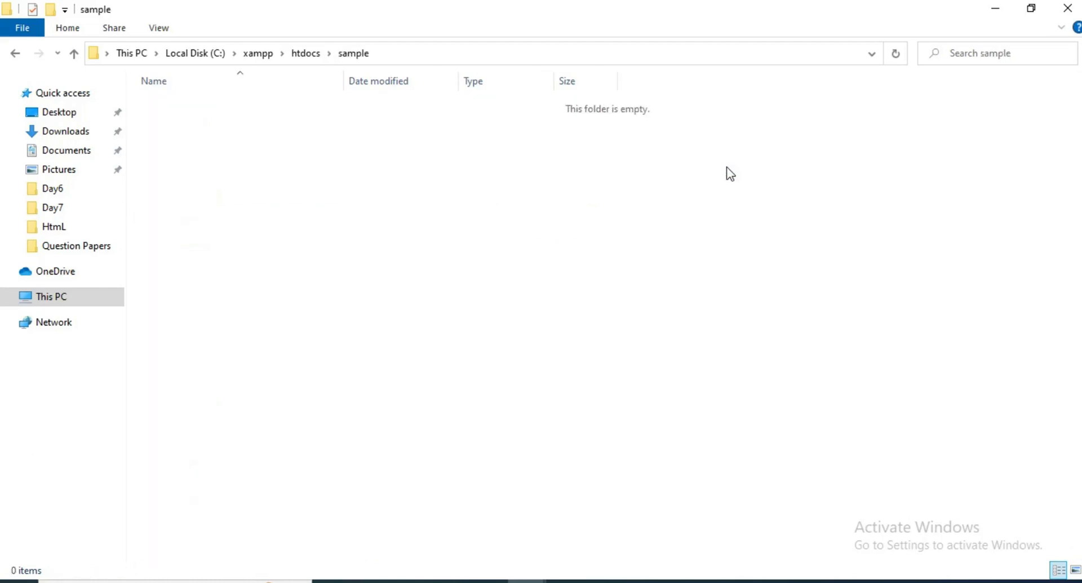
- Paste the wordpress-6.1.1 zip into sample, extract it there, check the wordpress folder, and return to Chrome
key(ctrl+v)
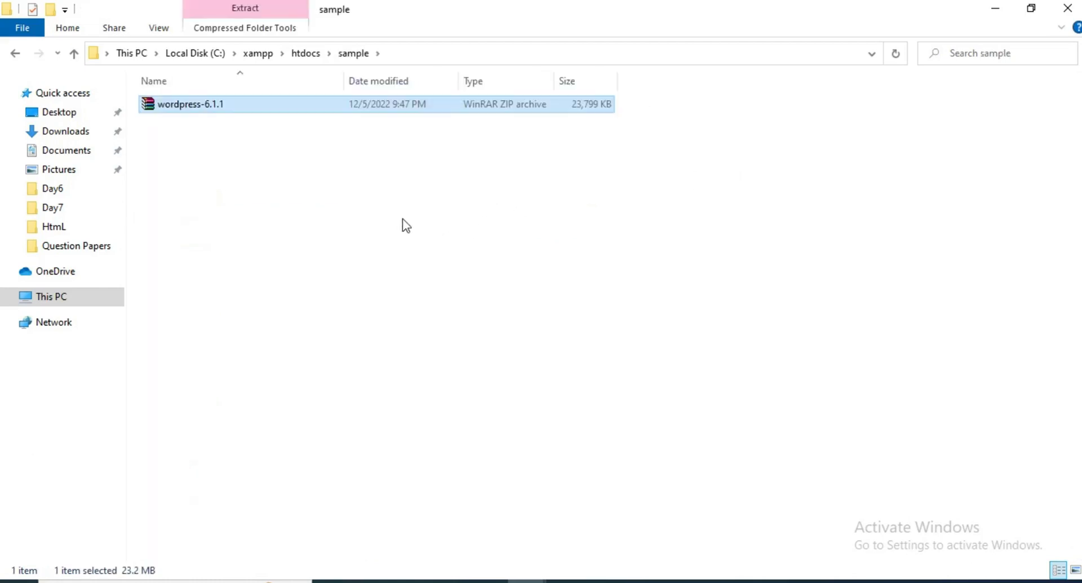
right_click(180, 107)
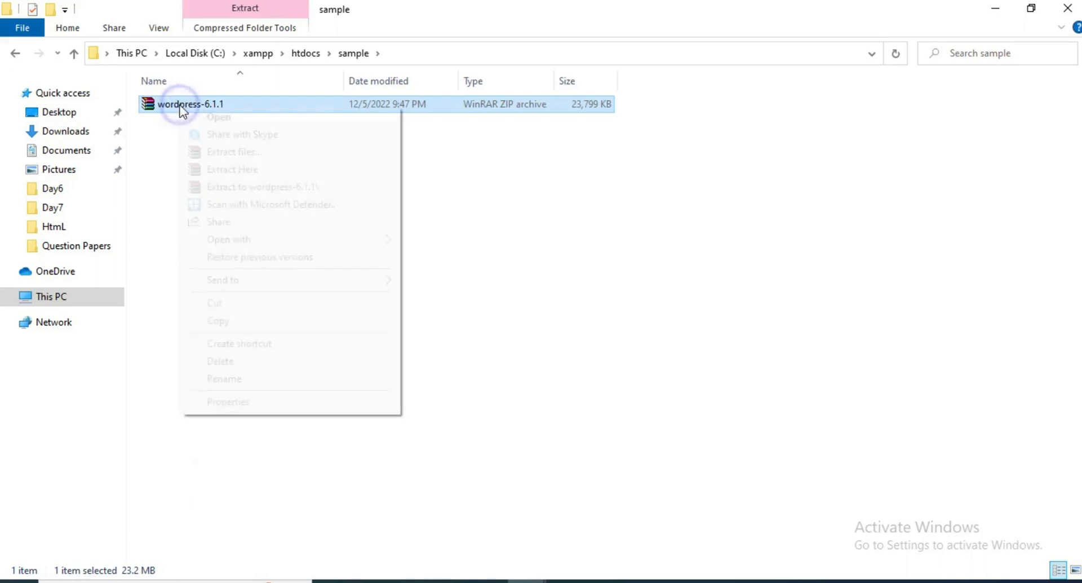
click(231, 169)
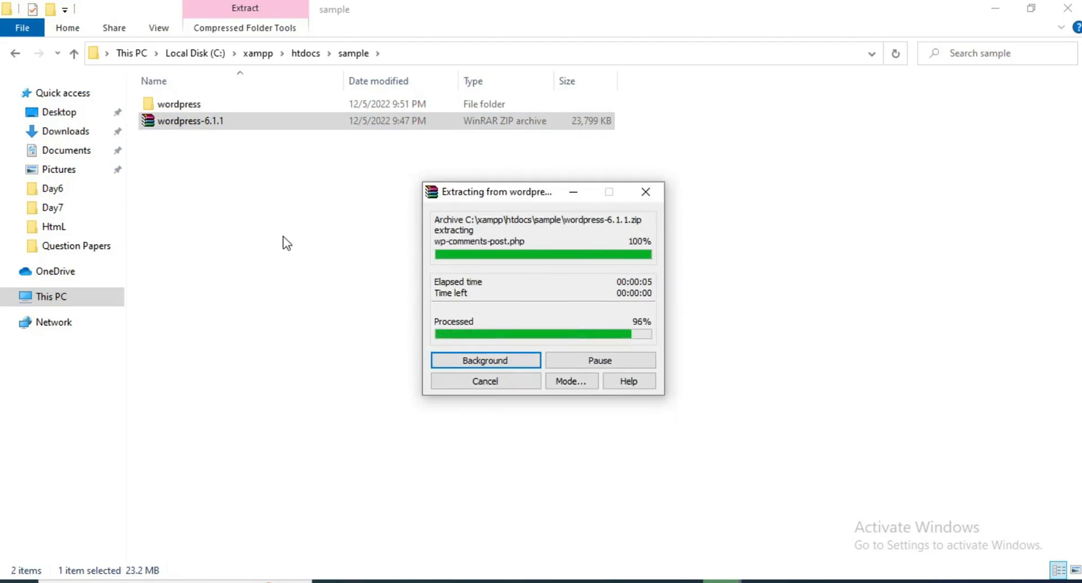
double_click(184, 106)
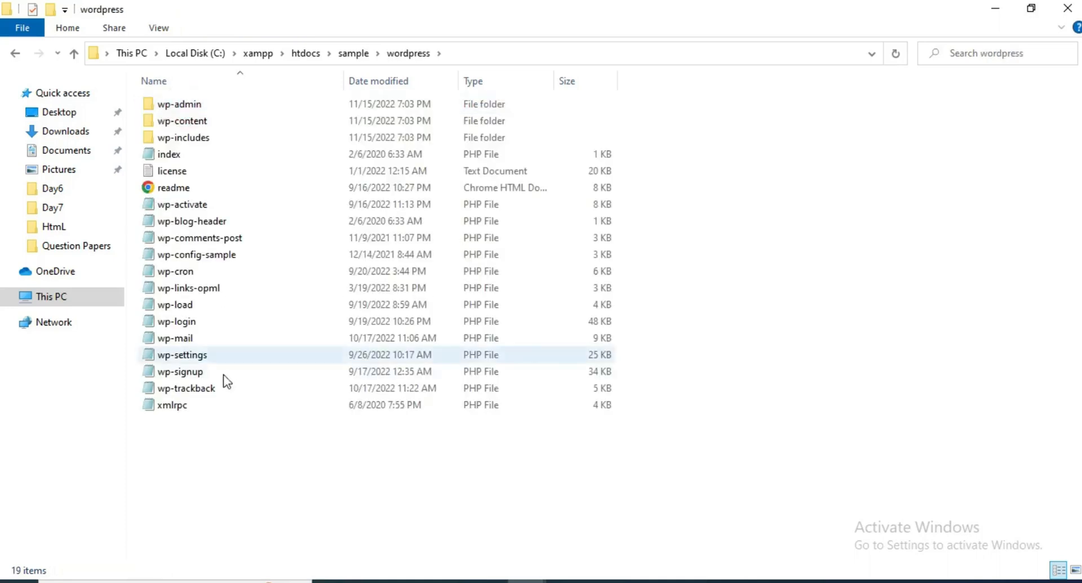
key(alt+Left)
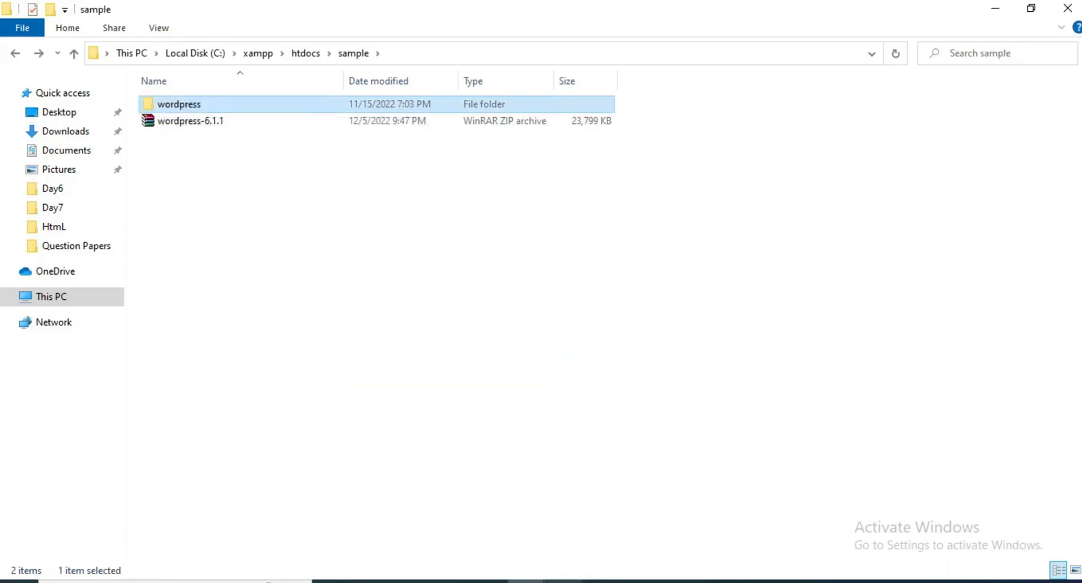
click(565, 580)
- Load localhost/sample/wordpress in a new tab and choose English (United States) as the setup language
click(659, 512)
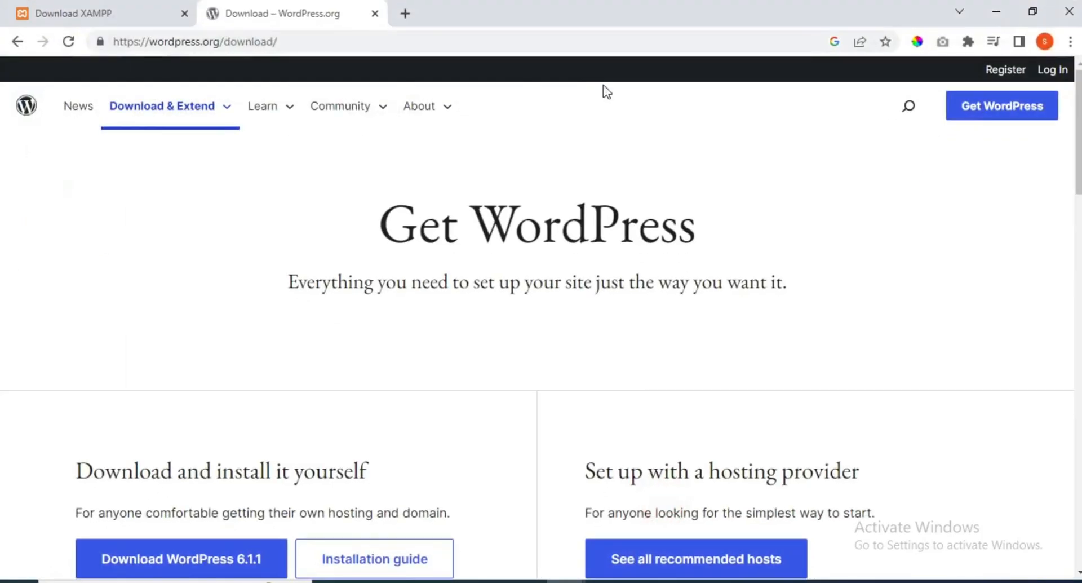
click(406, 13)
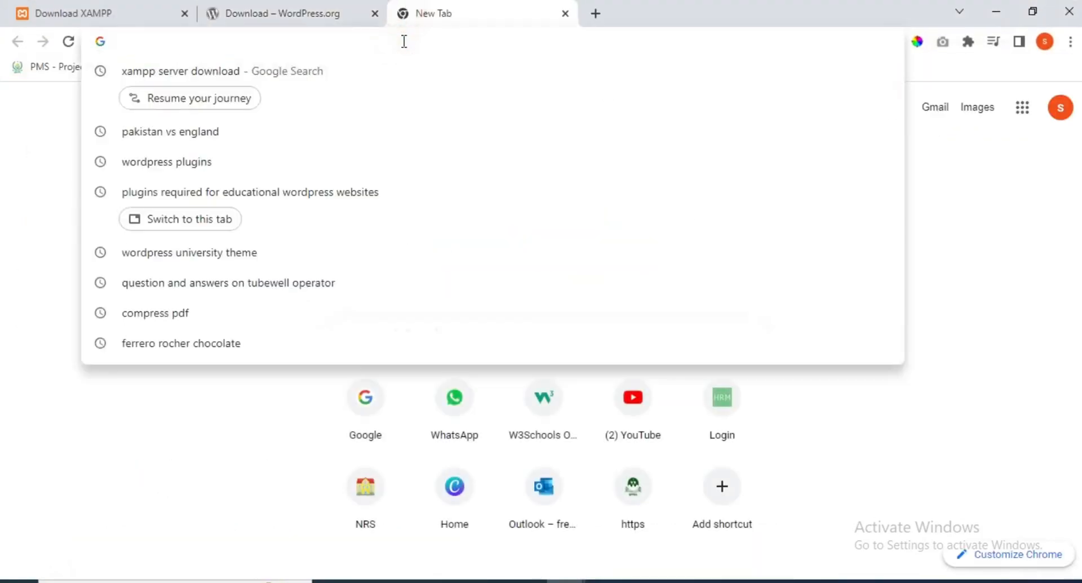
text(localhost/)
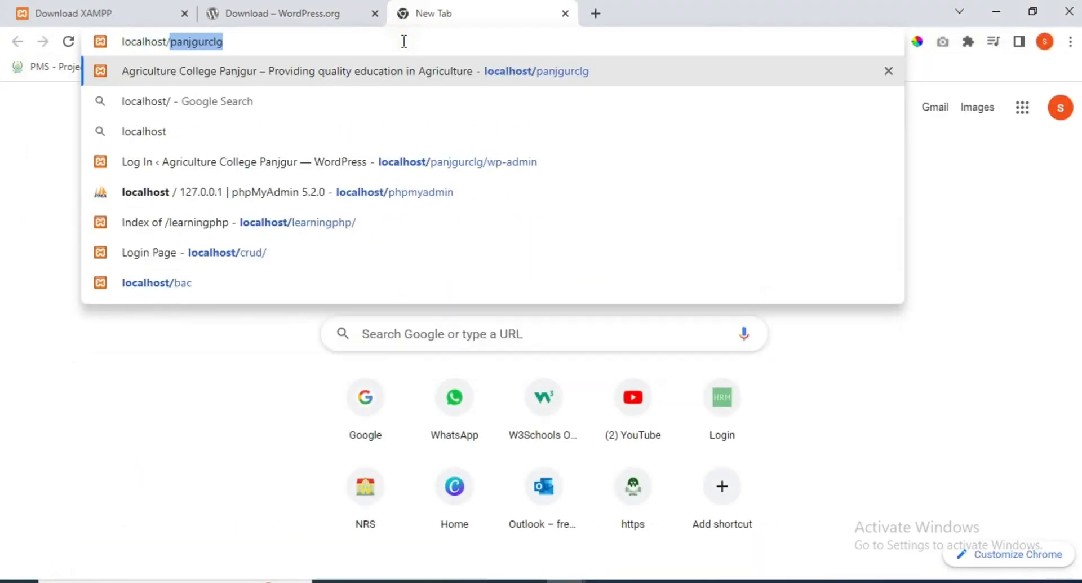
text(sample/wordpres)
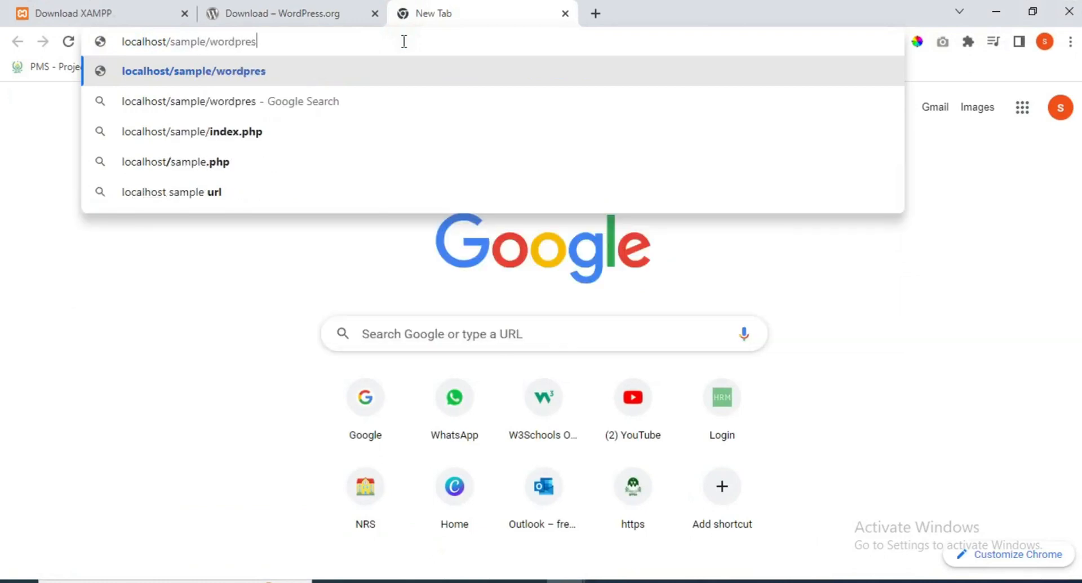
text(s)
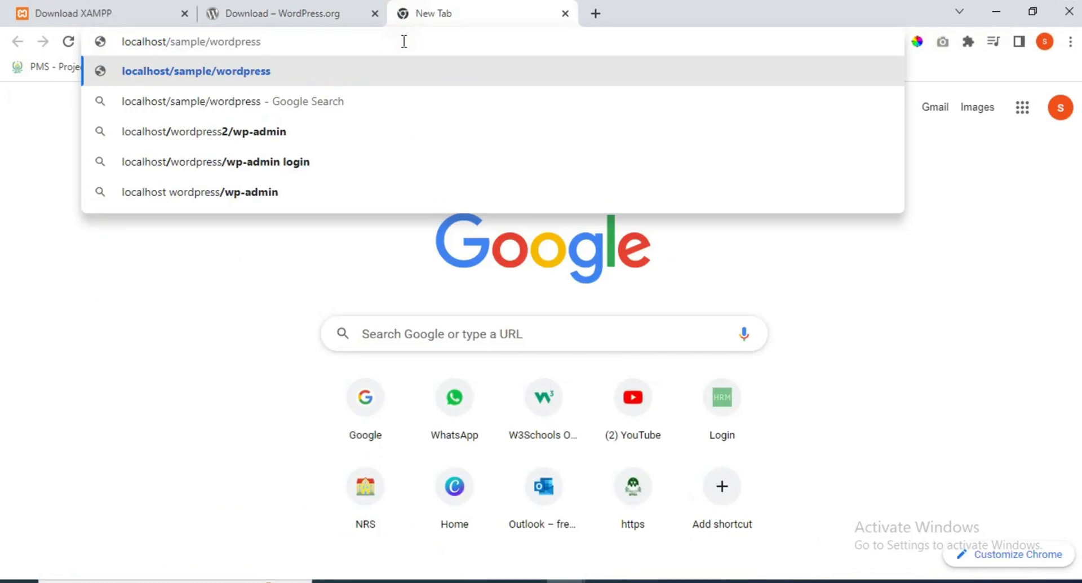
key(Return)
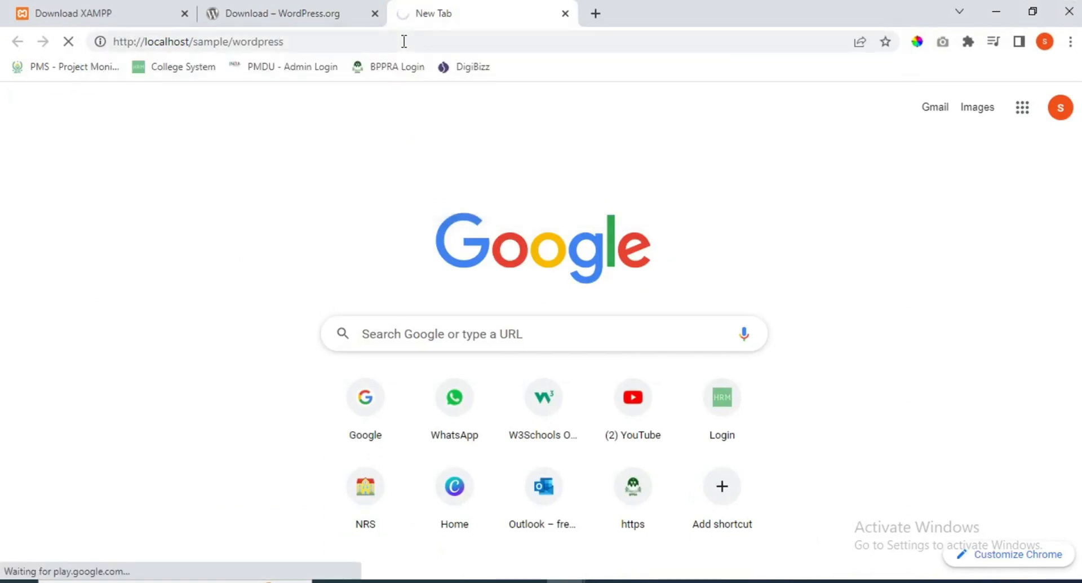
click(281, 240)
drag(1078, 226, 1078, 257)
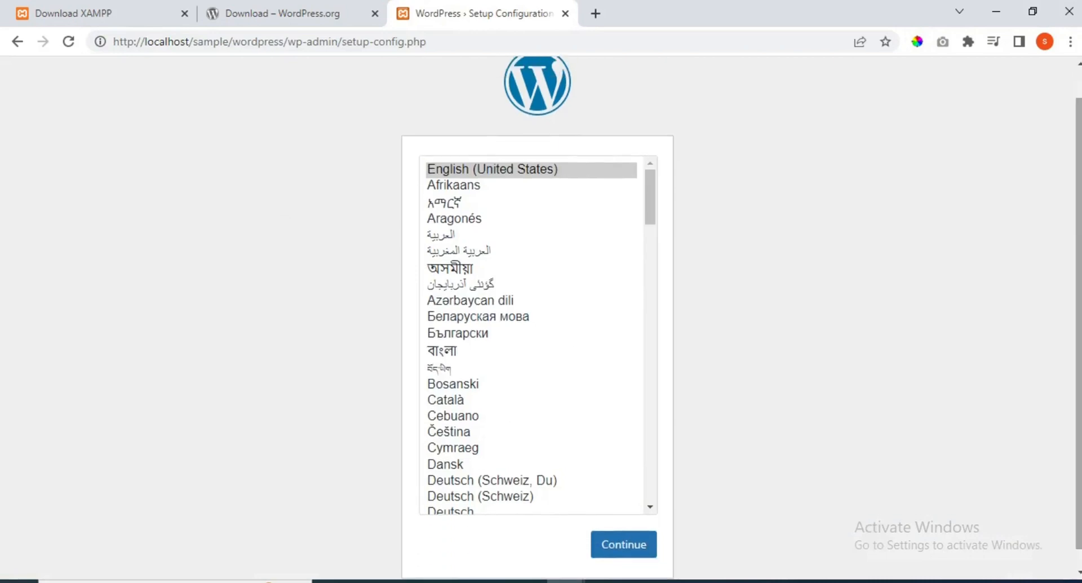
click(449, 170)
click(632, 550)
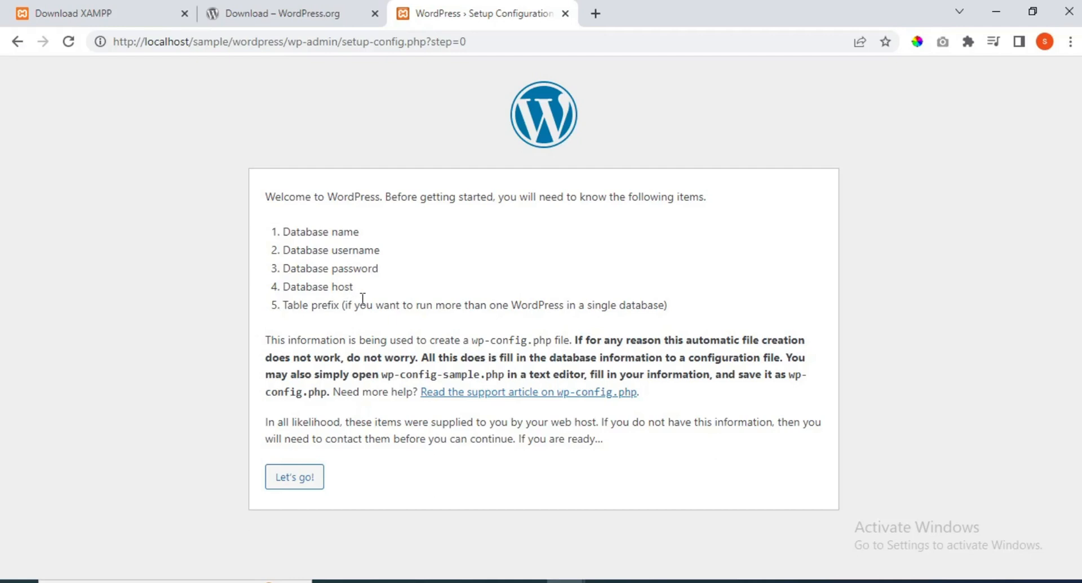
click(596, 12)
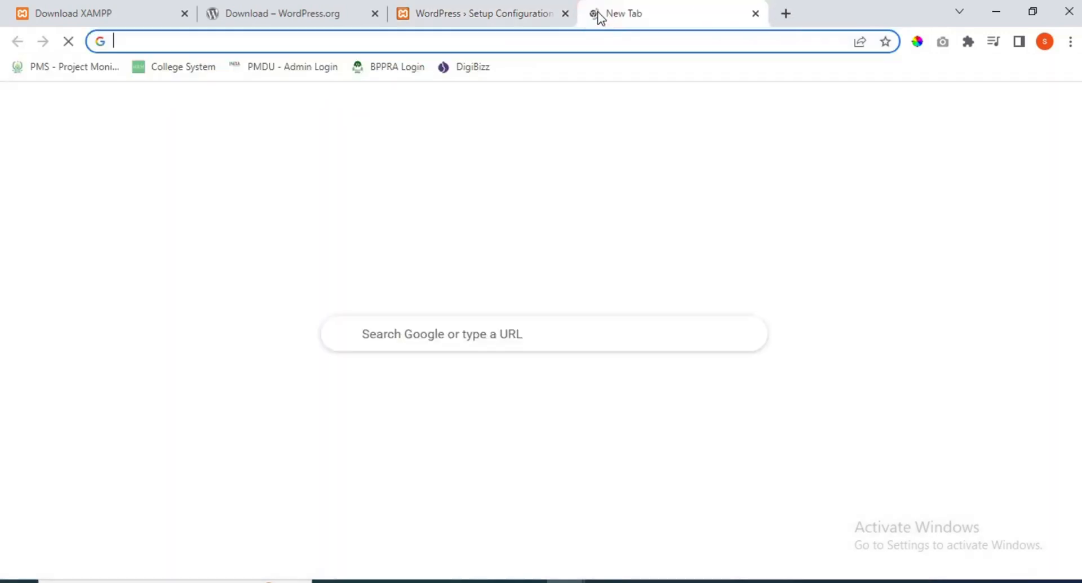
- Open localhost/phpmyadmin and create a new database named sample
click(578, 39)
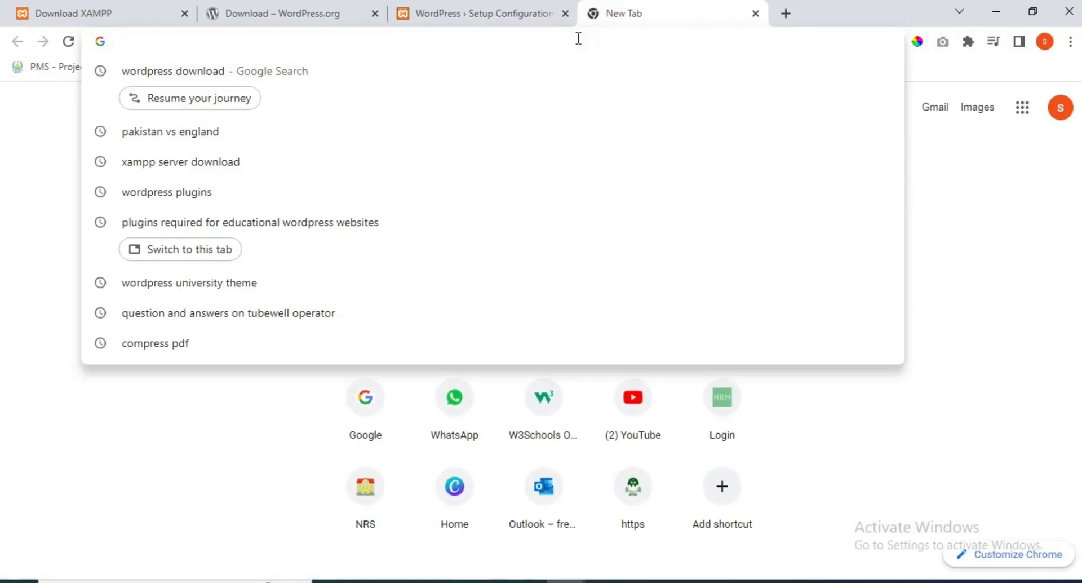
text(localhost/)
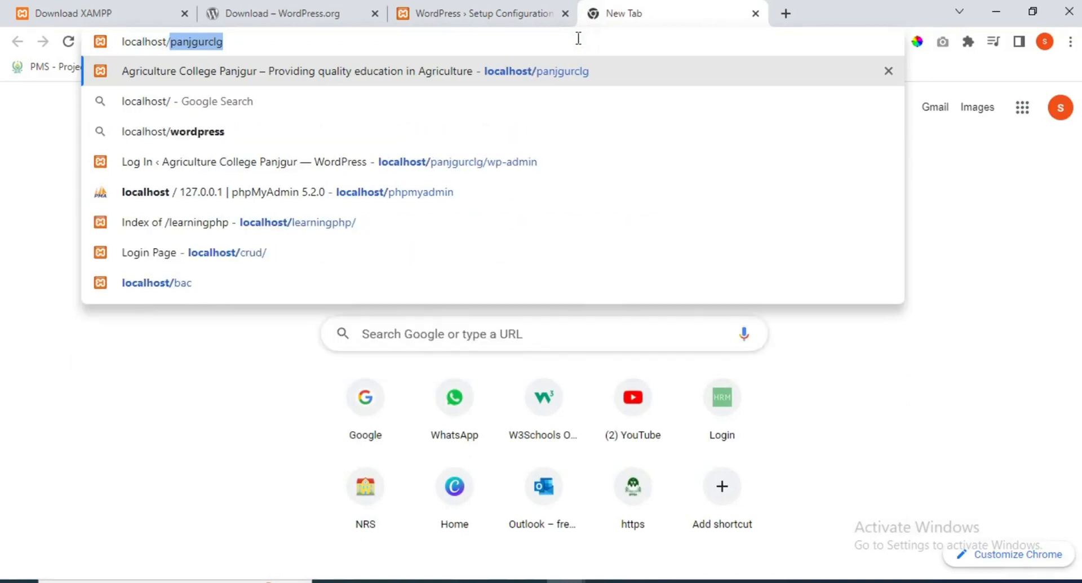
text(php)
key(Return)
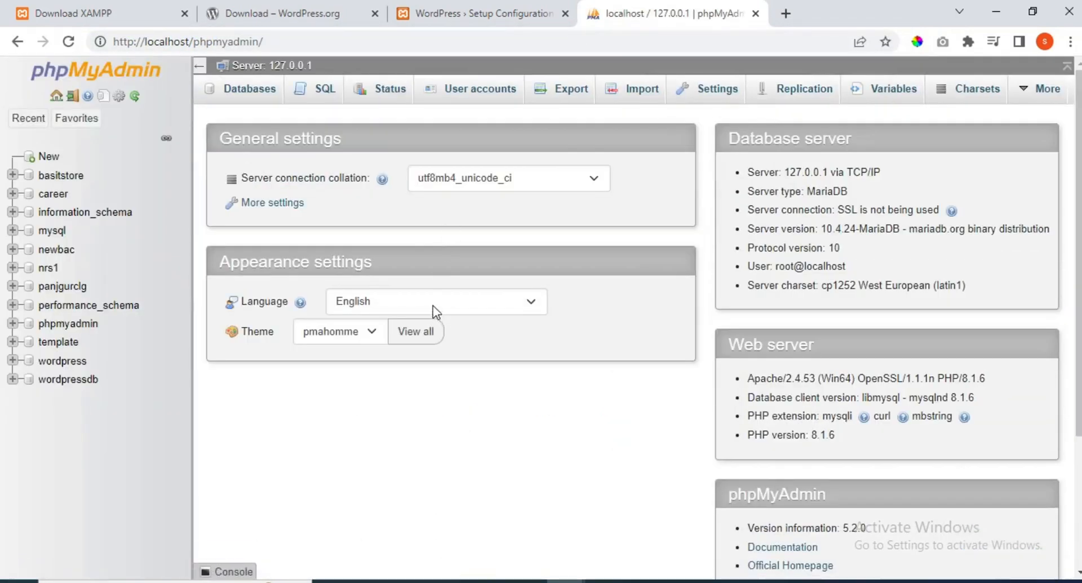
click(49, 158)
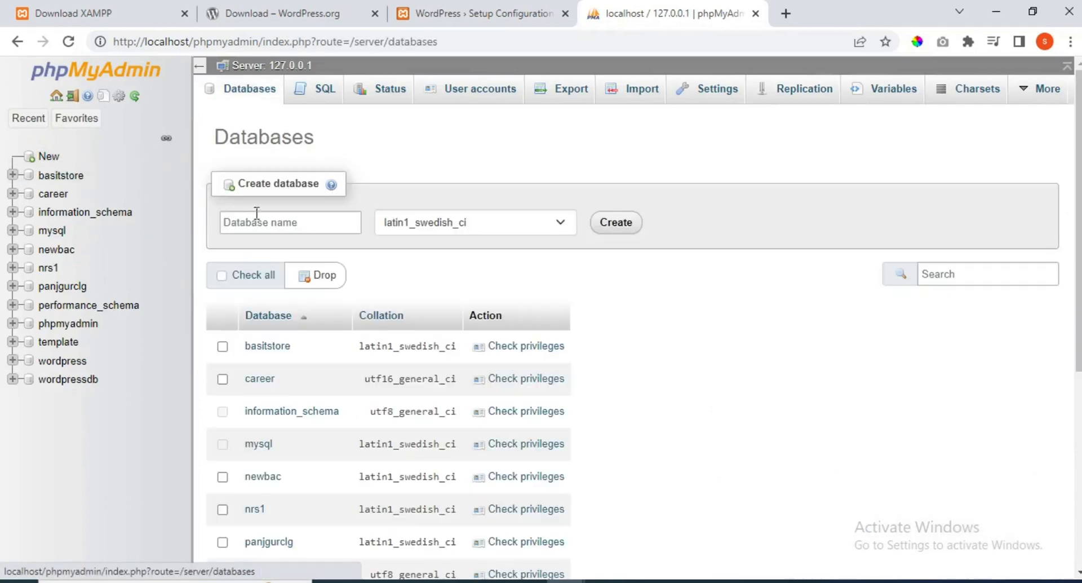
click(288, 223)
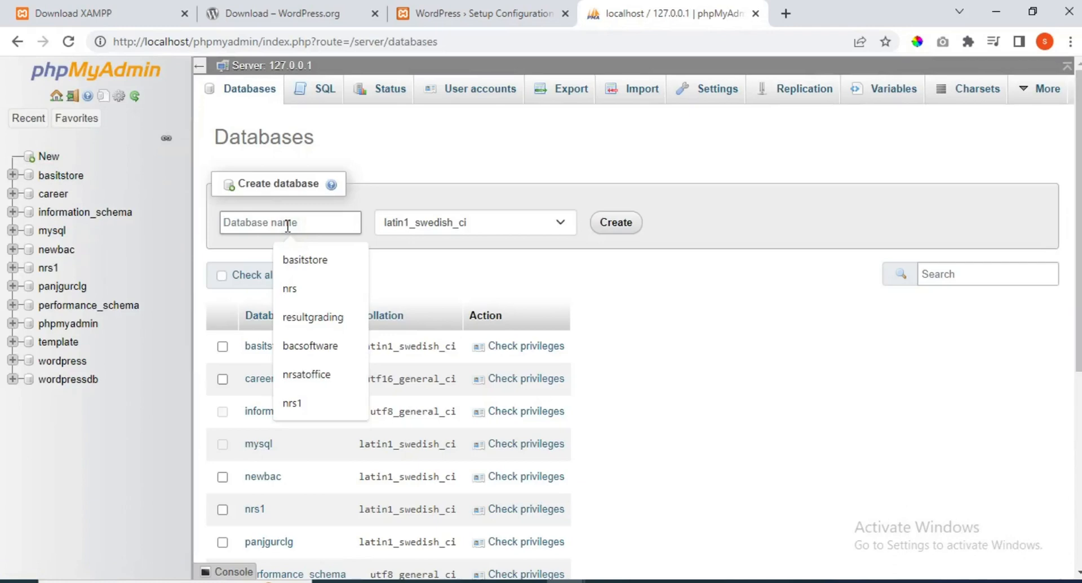
text(sample)
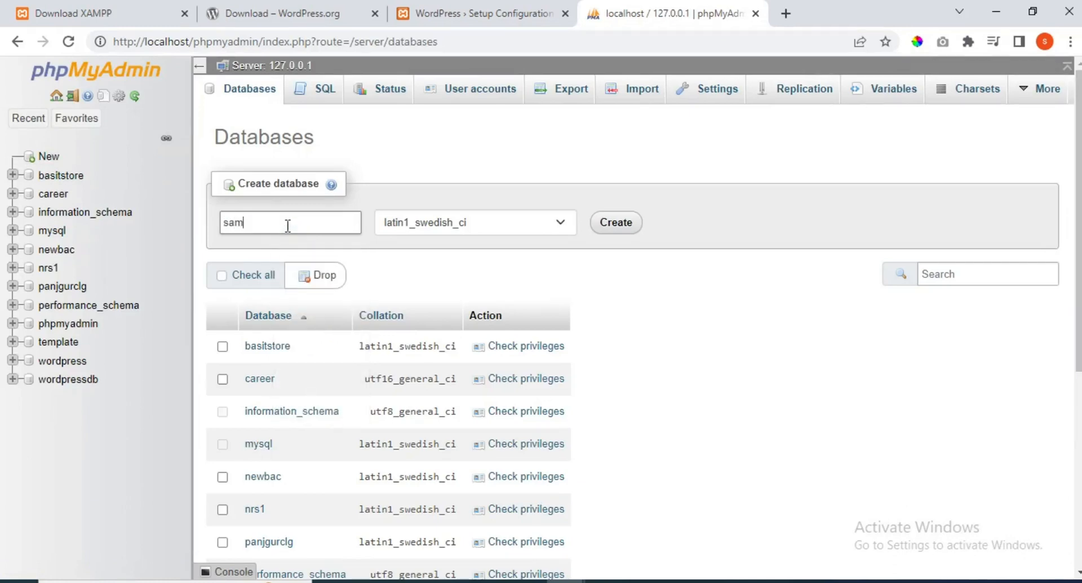
click(617, 222)
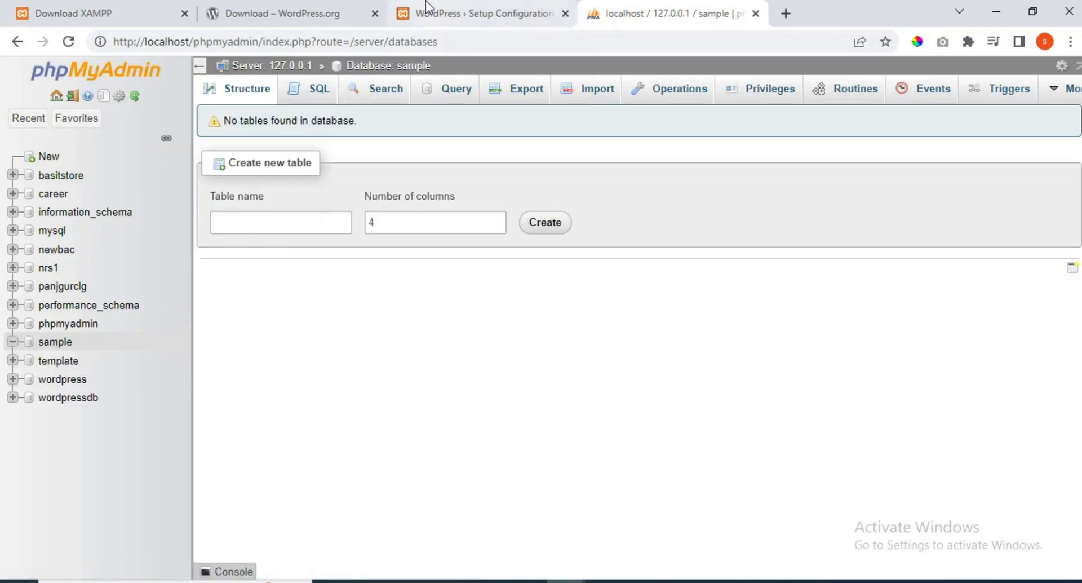
click(337, 13)
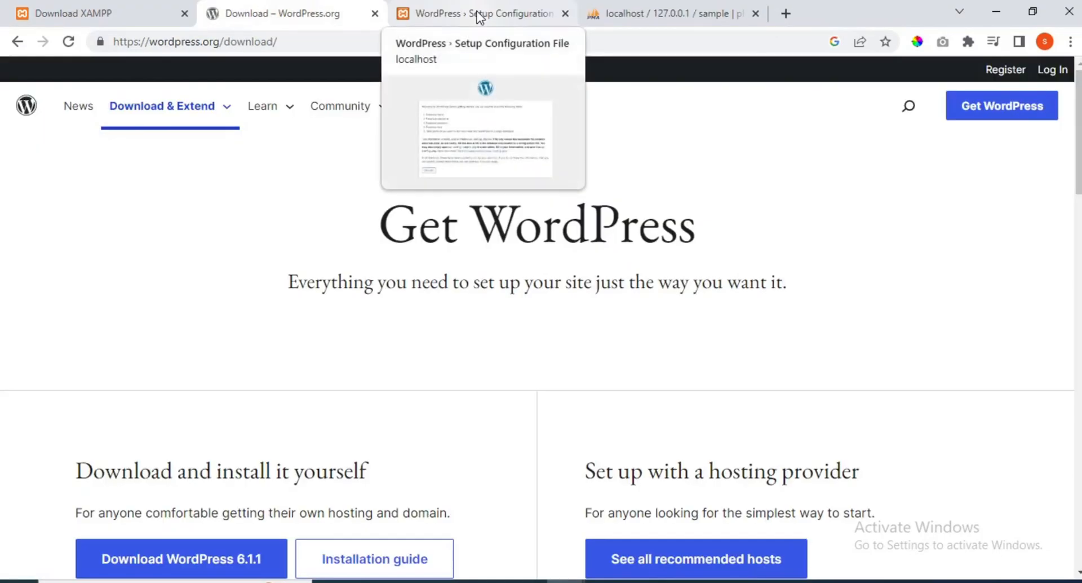
- Enter database name sample, username root and host localhost, then submit the connection details
click(478, 16)
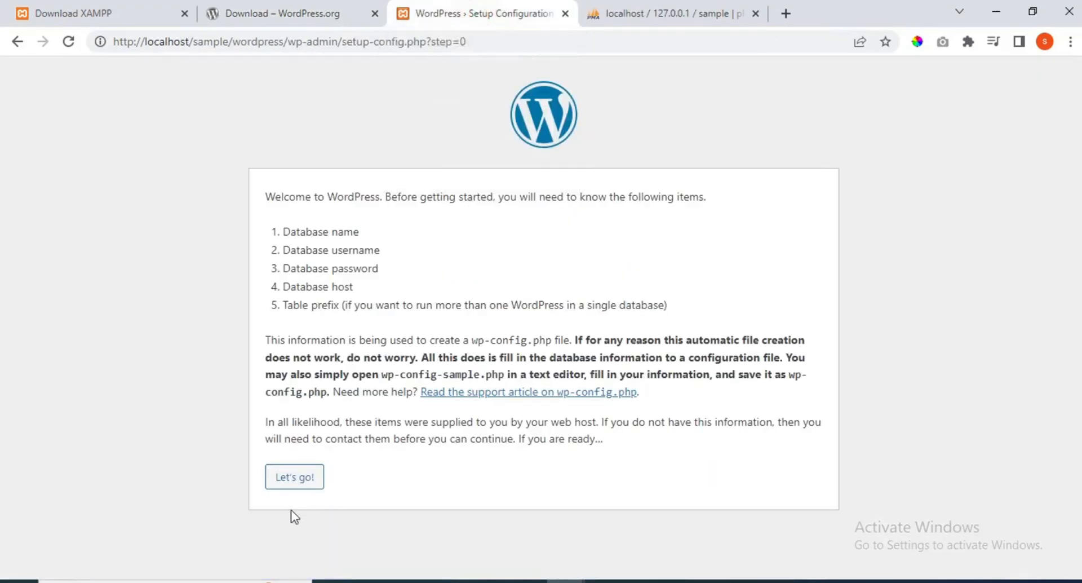
click(296, 480)
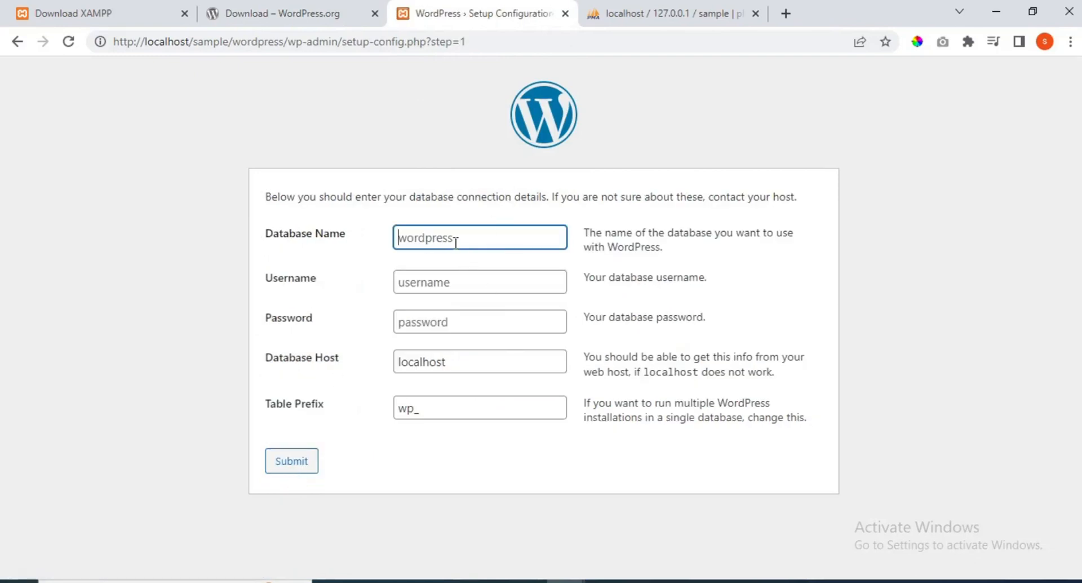
text(sample)
key(Tab)
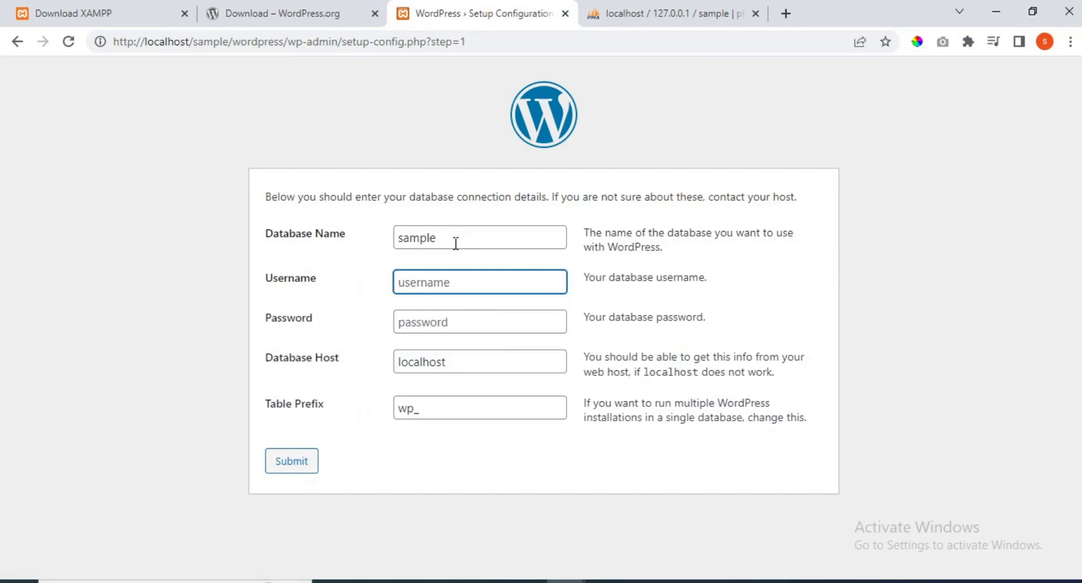
text(root)
key(Tab)
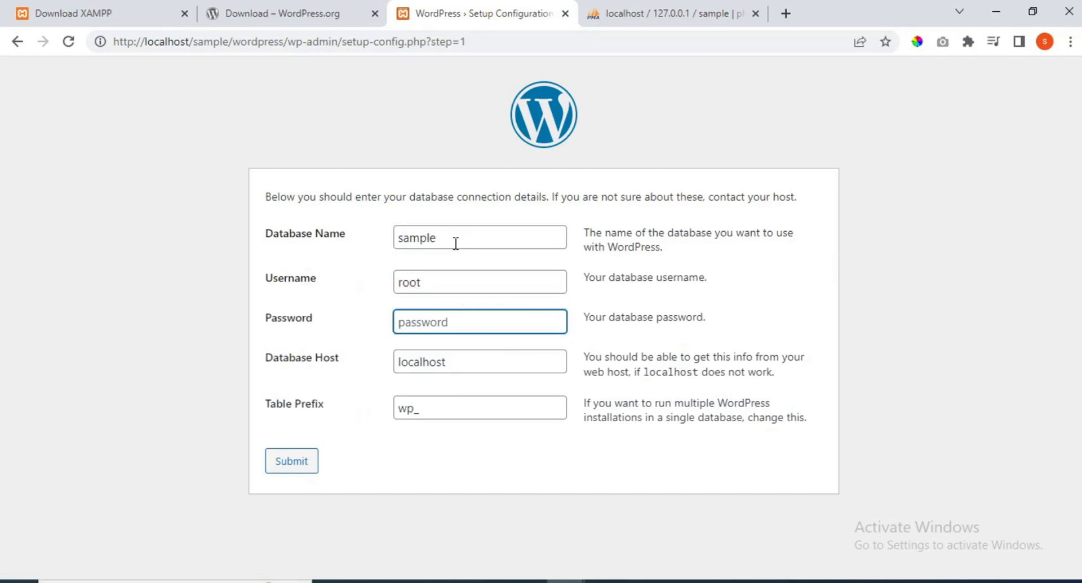
click(459, 368)
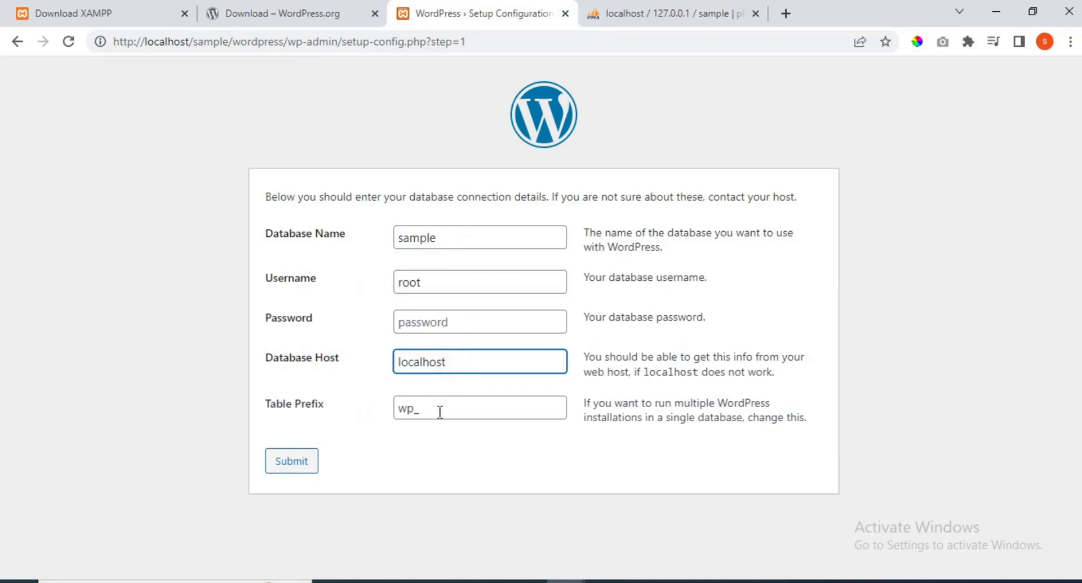
click(299, 467)
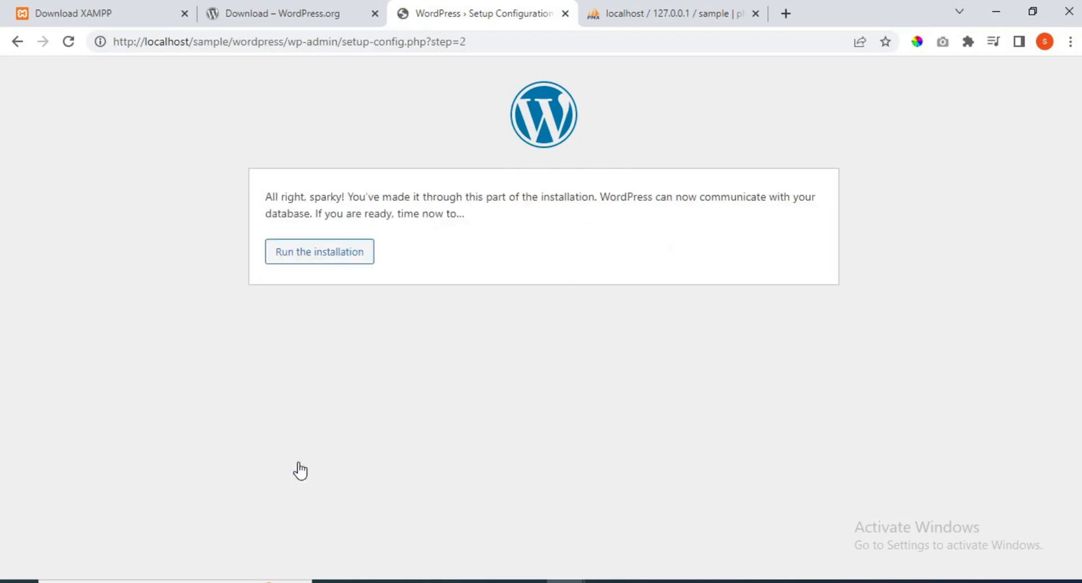
- Begin the installation and enter the site title 'Sample Website'
click(367, 255)
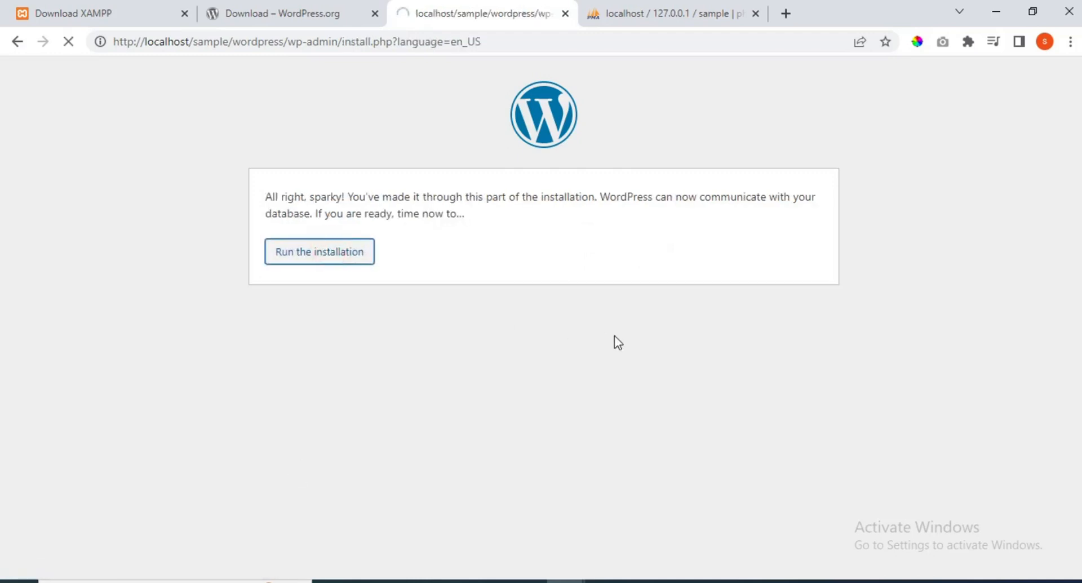
scroll(475, 172, down, 3)
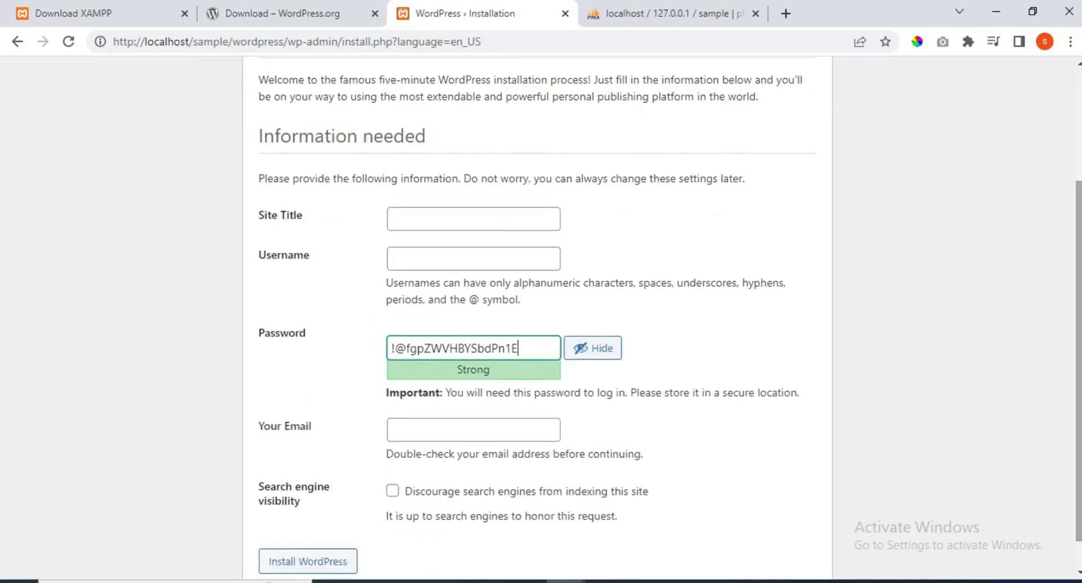
click(439, 220)
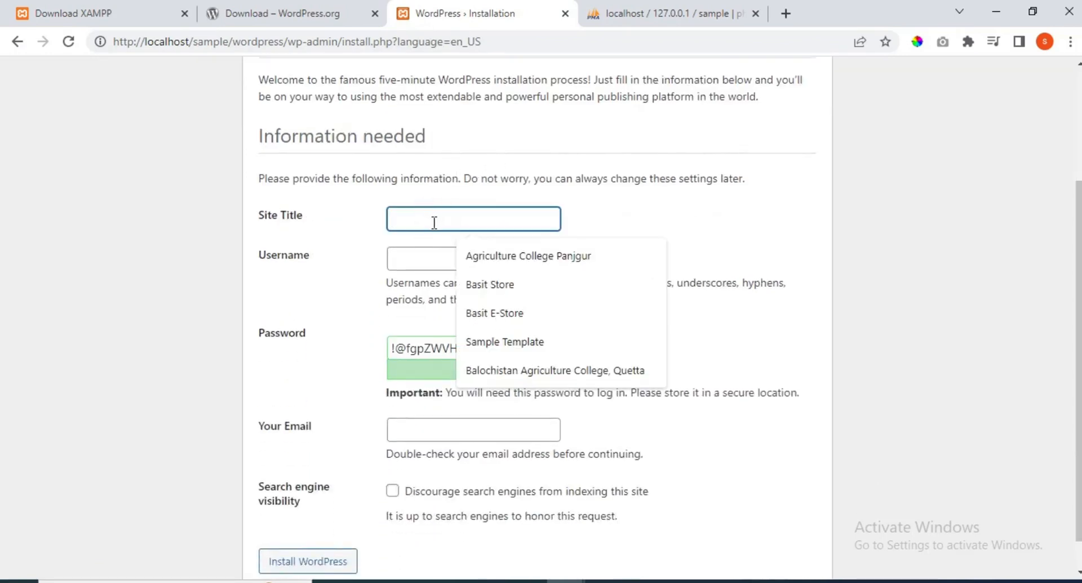
text(SAmp)
key(BackSpace)
key(BackSpace)
key(BackSpace)
text(a)
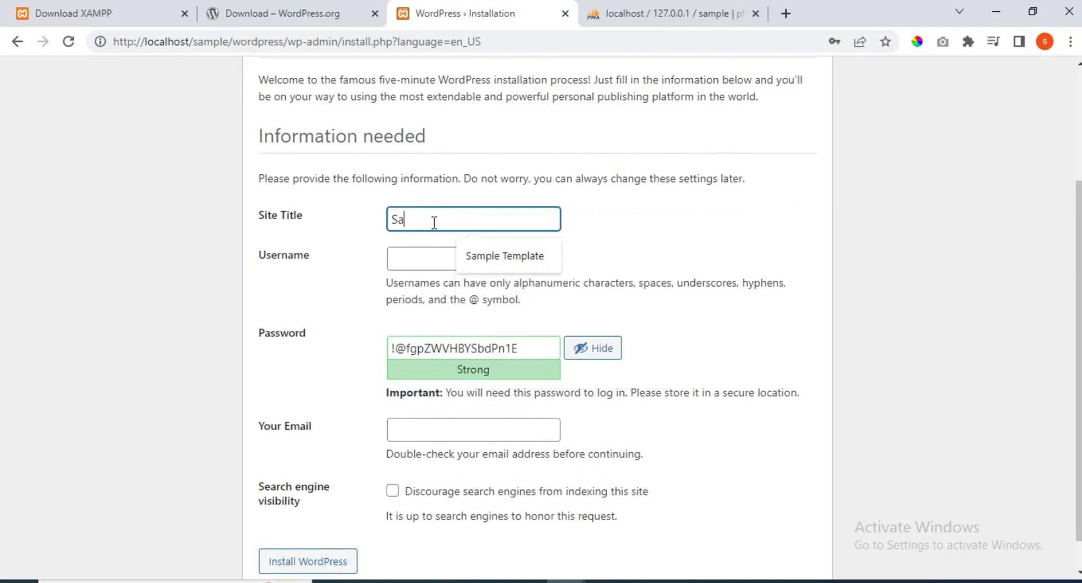
text(mple Webist)
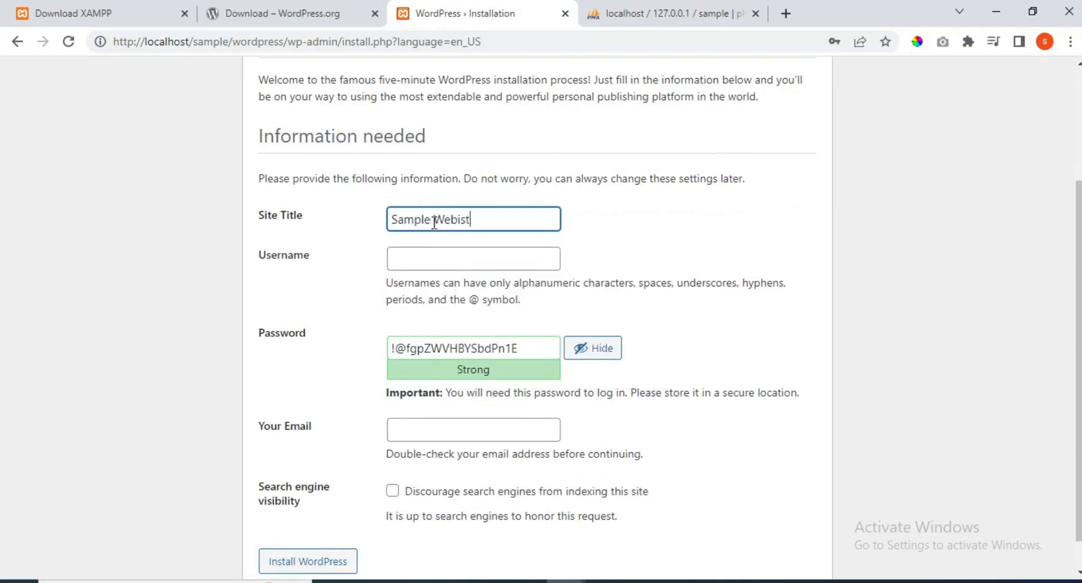
key(BackSpace)
key(BackSpace)
key(BackSpace)
text(site)
- Set admin username sampleuser with a confirmed weak password, fill in the saved e-mail, and install WordPress
click(424, 268)
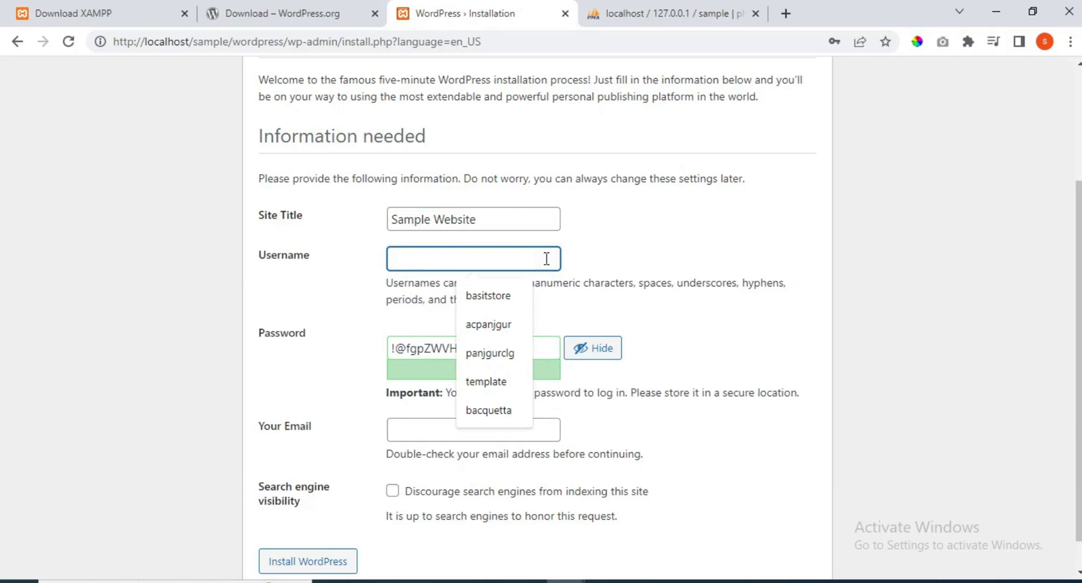
text(sample)
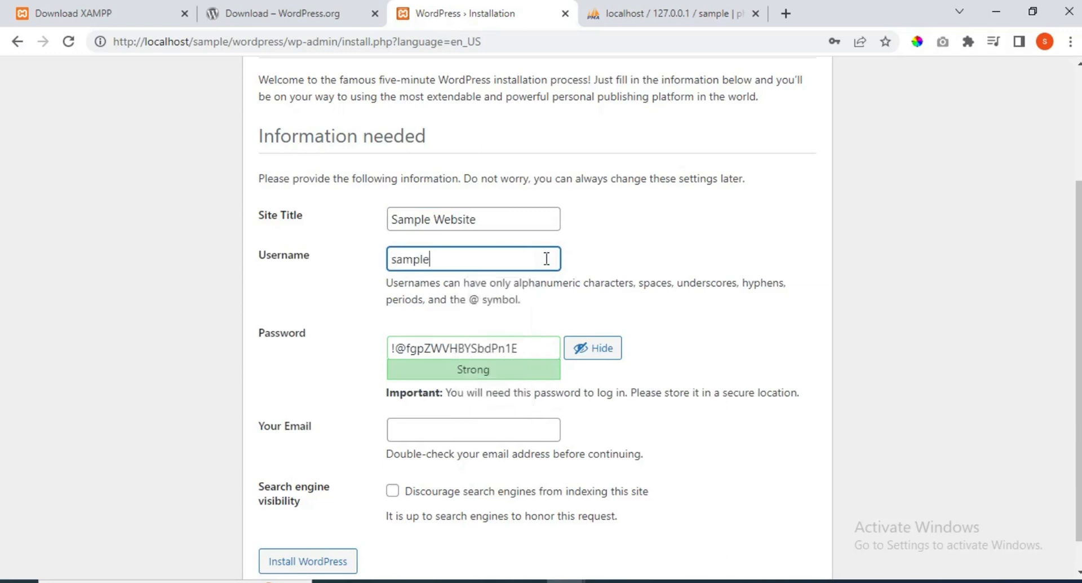
text(user)
click(530, 344)
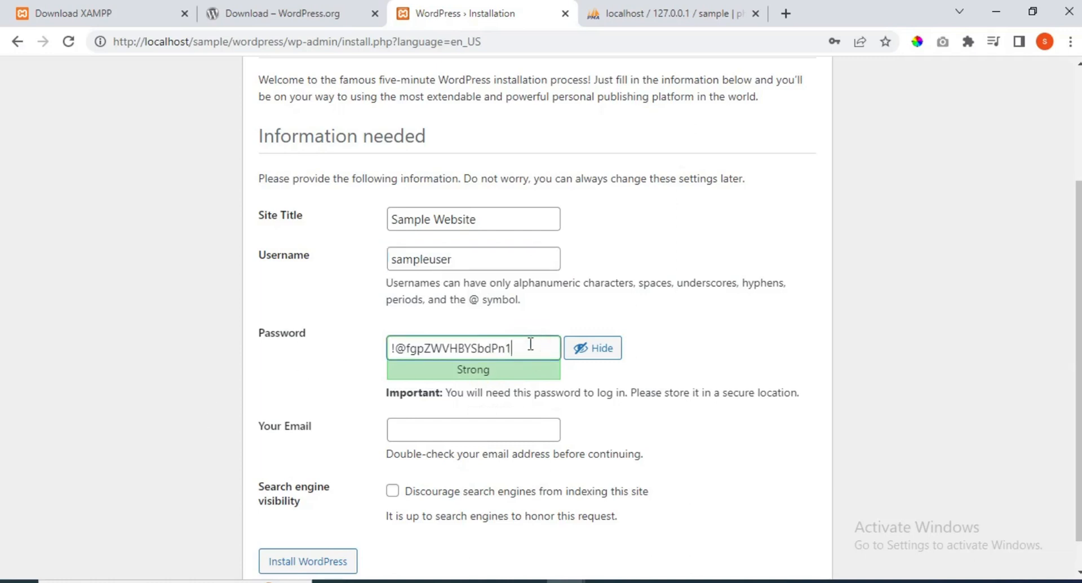
key(BackSpace)
key(BackSpace)
key(BackSpace)
key(BackSpace)
key(BackSpace)
key(BackSpace)
key(BackSpace)
key(BackSpace)
key(BackSpace)
key(BackSpace)
key(BackSpace)
key(BackSpace)
key(BackSpace)
key(BackSpace)
key(BackSpace)
key(BackSpace)
key(BackSpace)
text(samplepassword)
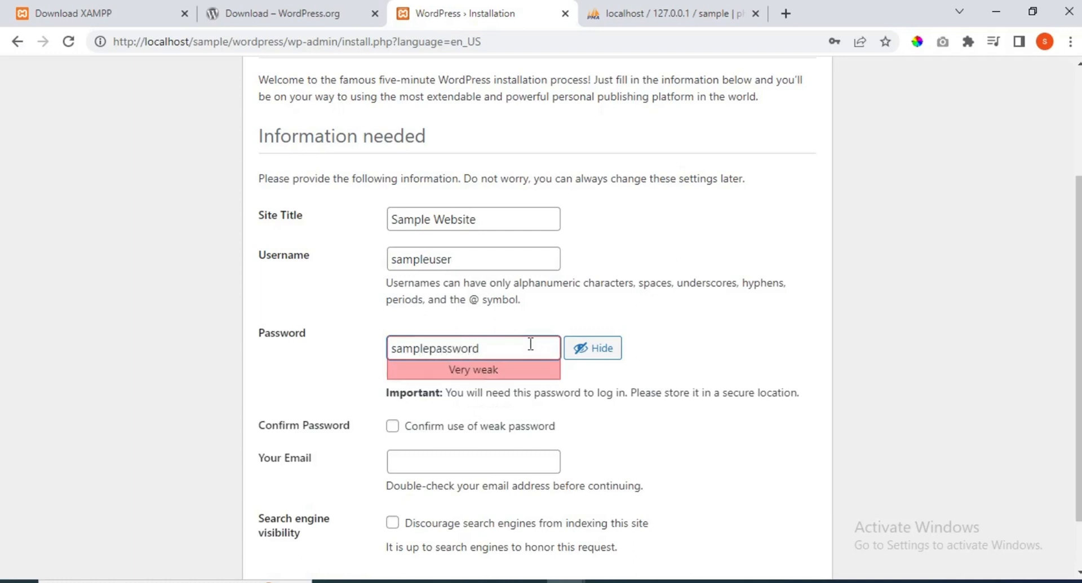
scroll(1077, 324, down, 1)
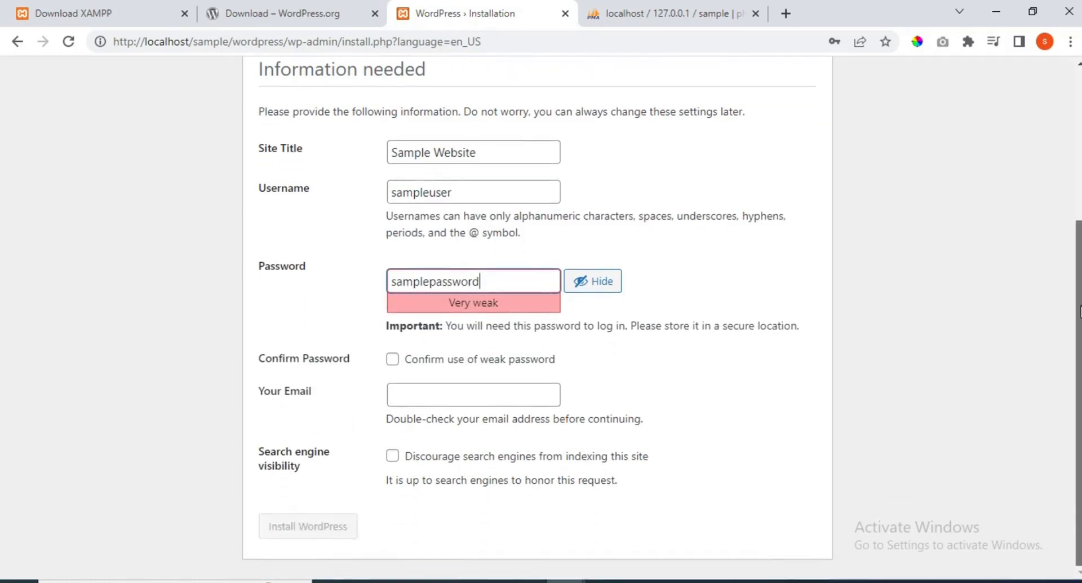
click(389, 365)
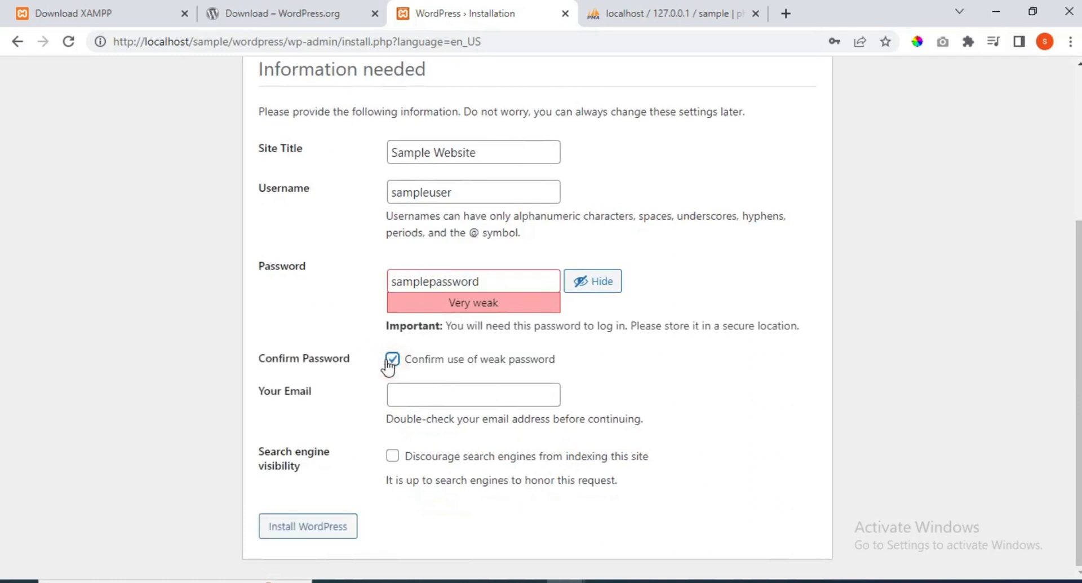
click(415, 389)
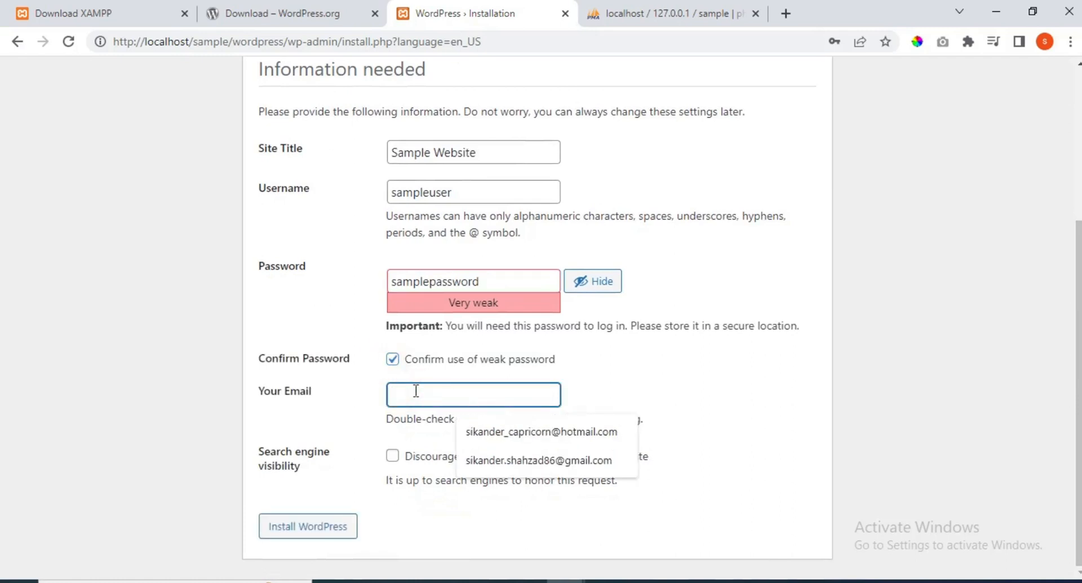
click(489, 458)
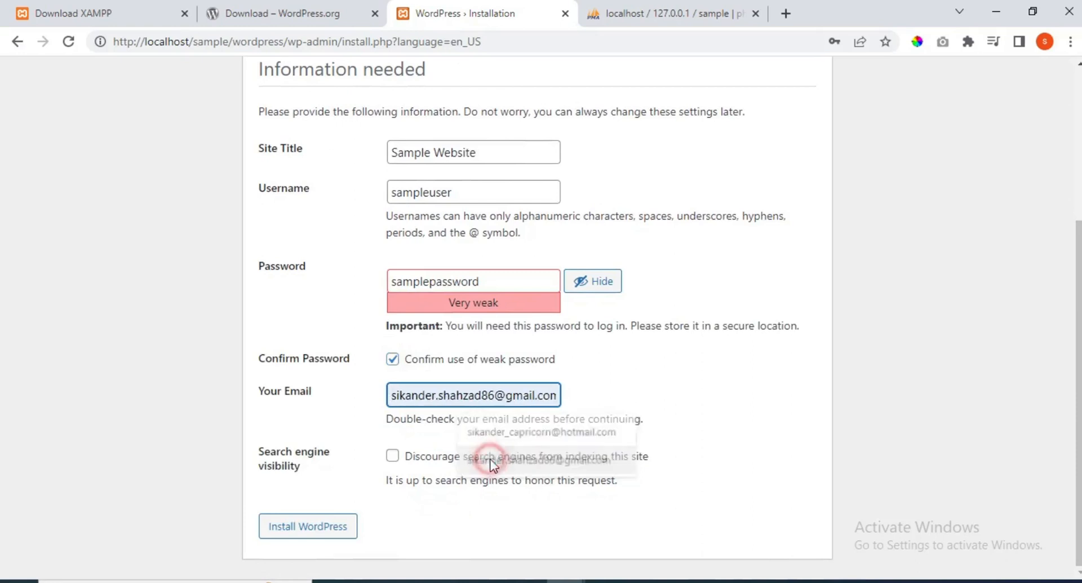
click(301, 535)
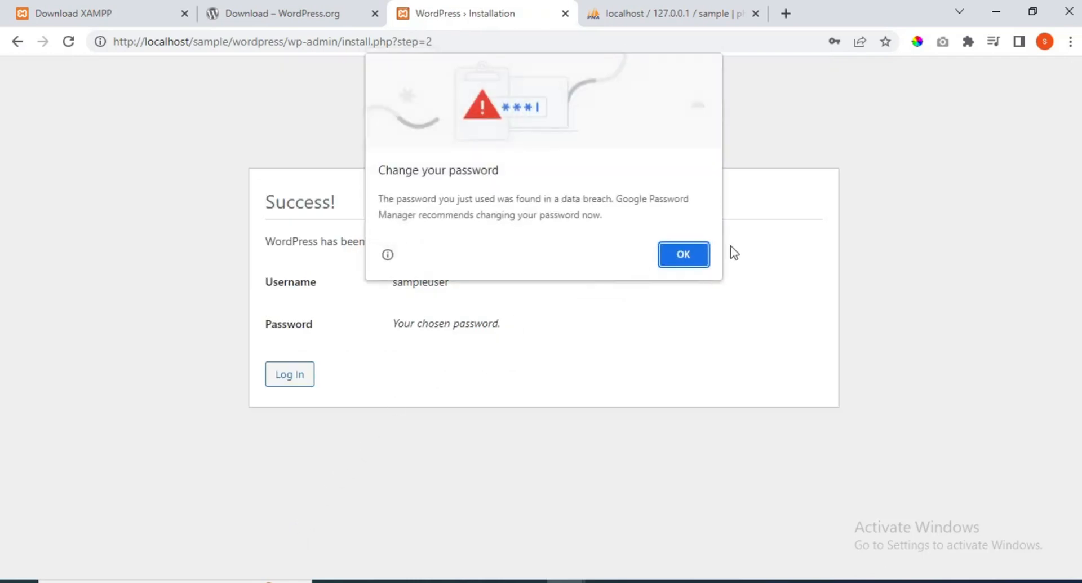
- Dismiss Chrome's breach warning and save-password prompt, then go to the WordPress login page
click(681, 262)
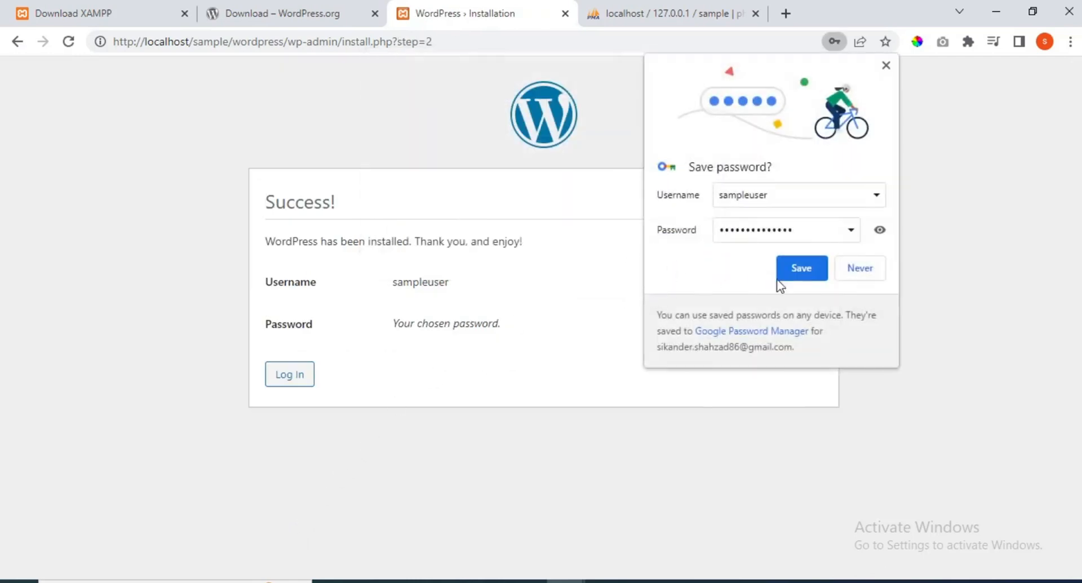
click(868, 265)
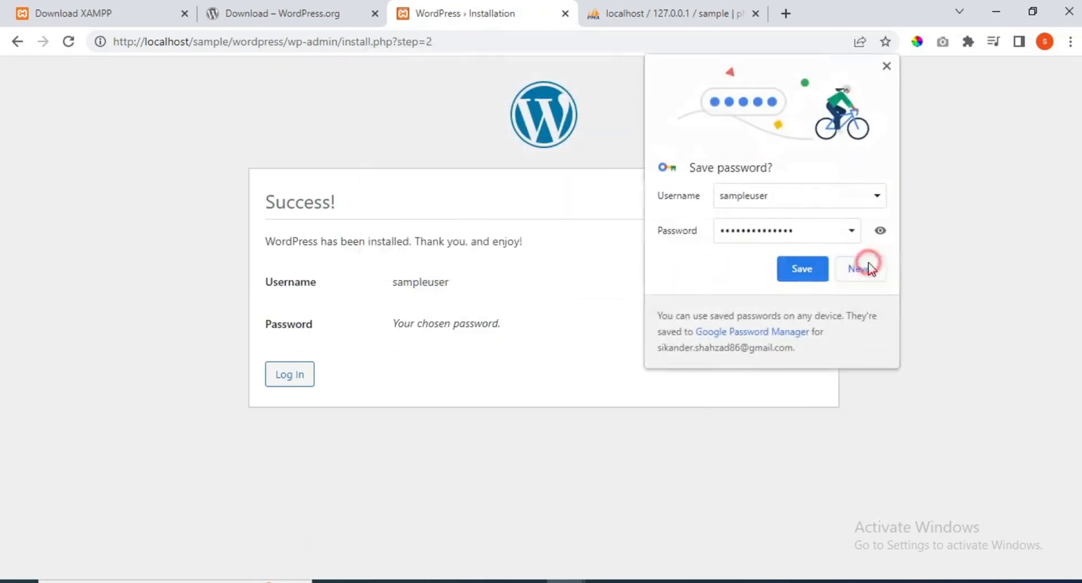
click(282, 377)
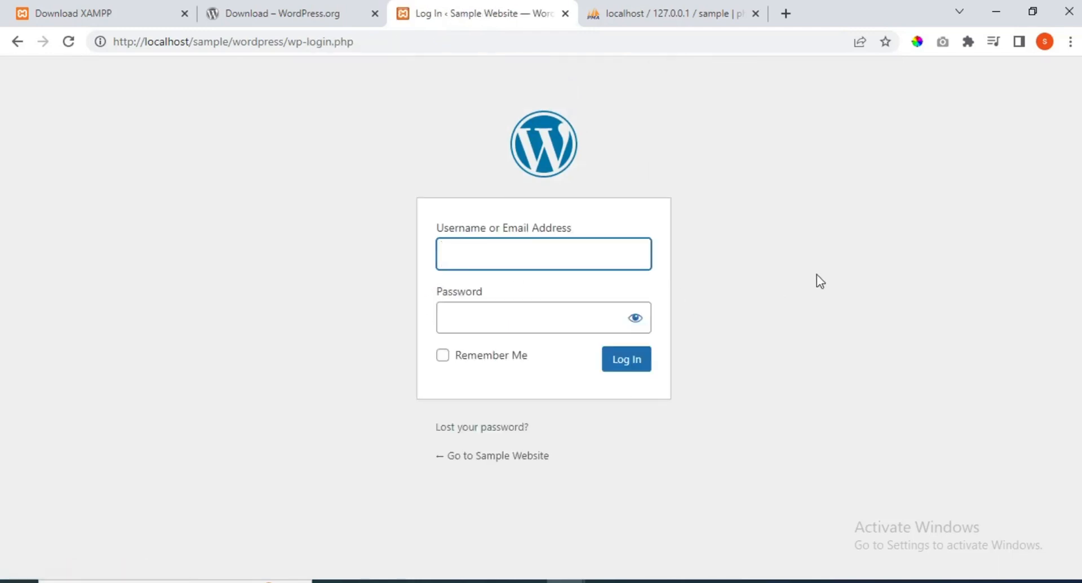
- Log in as Sampleuser with the account password and dismiss Chrome's password prompts
text(Sampleuser)
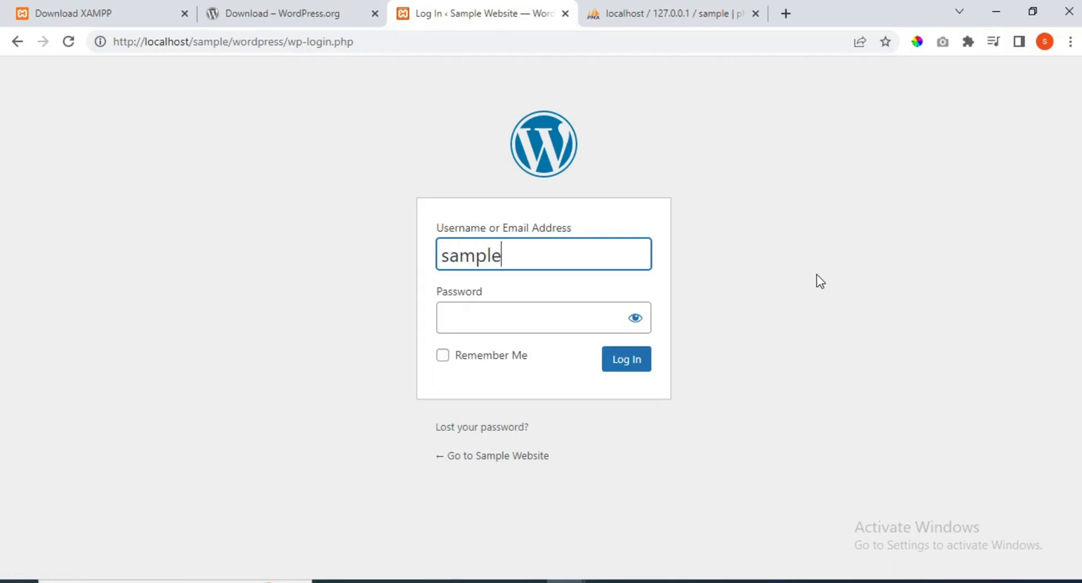
key(Tab)
text(12345678901234)
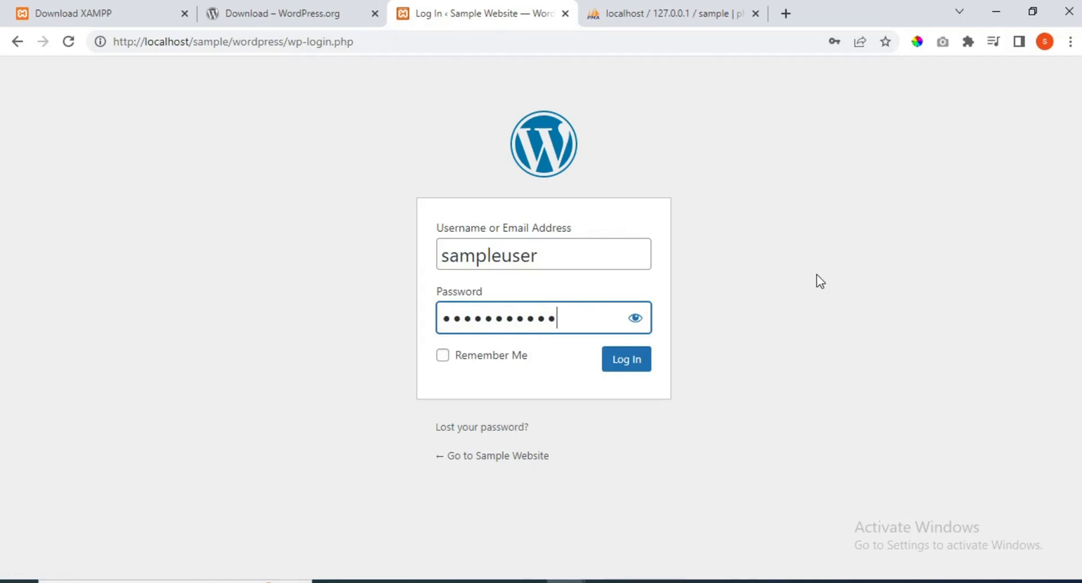
click(646, 358)
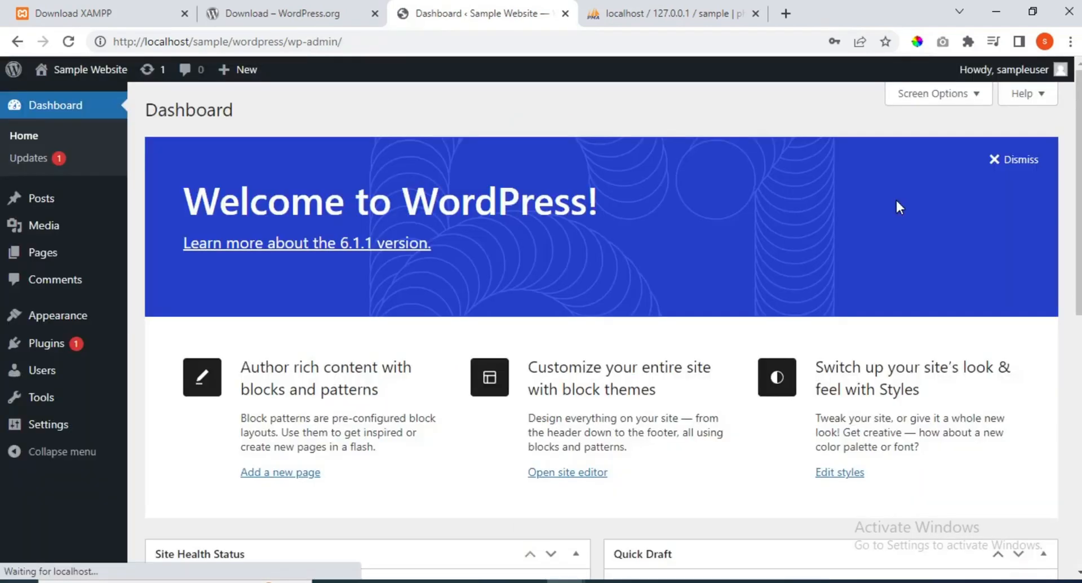
click(681, 254)
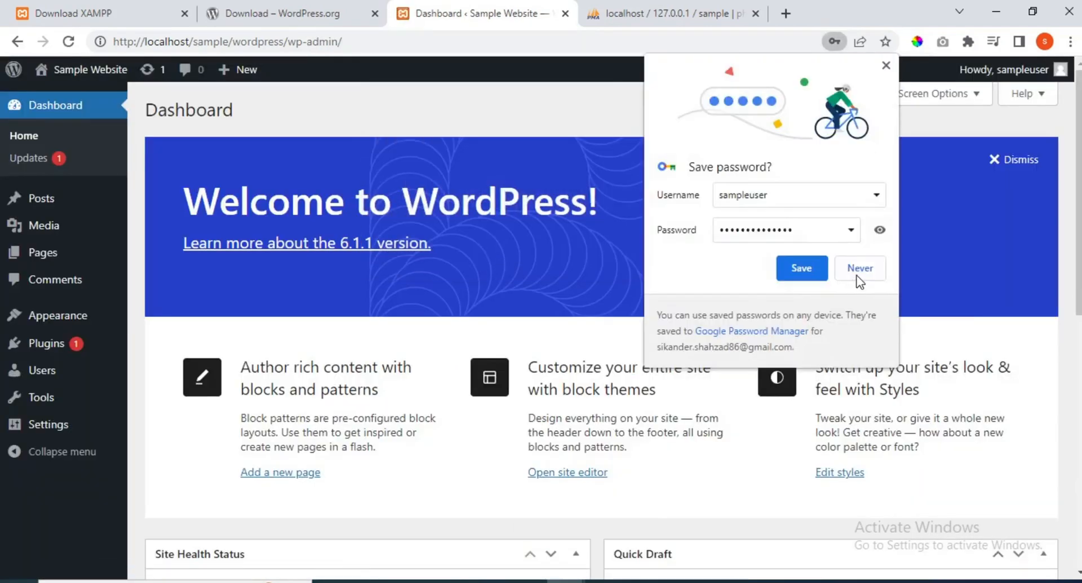
click(856, 273)
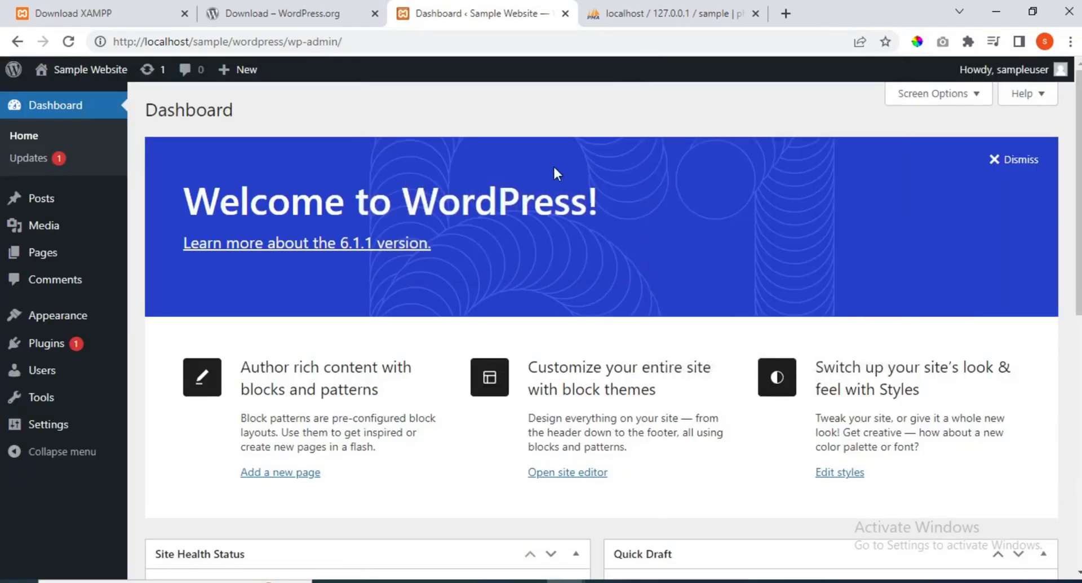
- Load localhost/sample/wordpress in a new tab to view the Sample Website front page and its Hello world! post
click(785, 13)
text(localh)
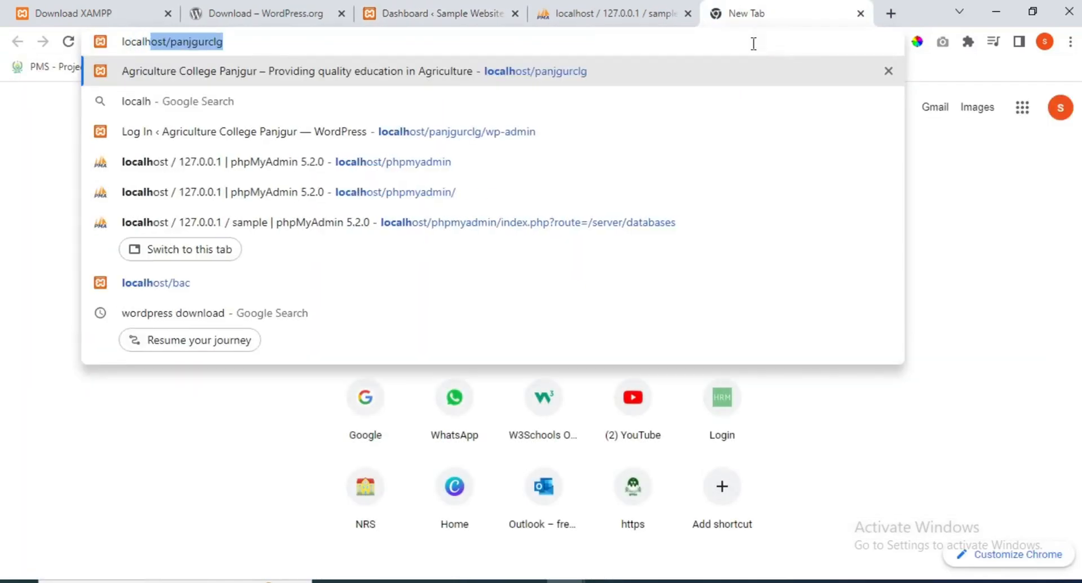
text(ost/w)
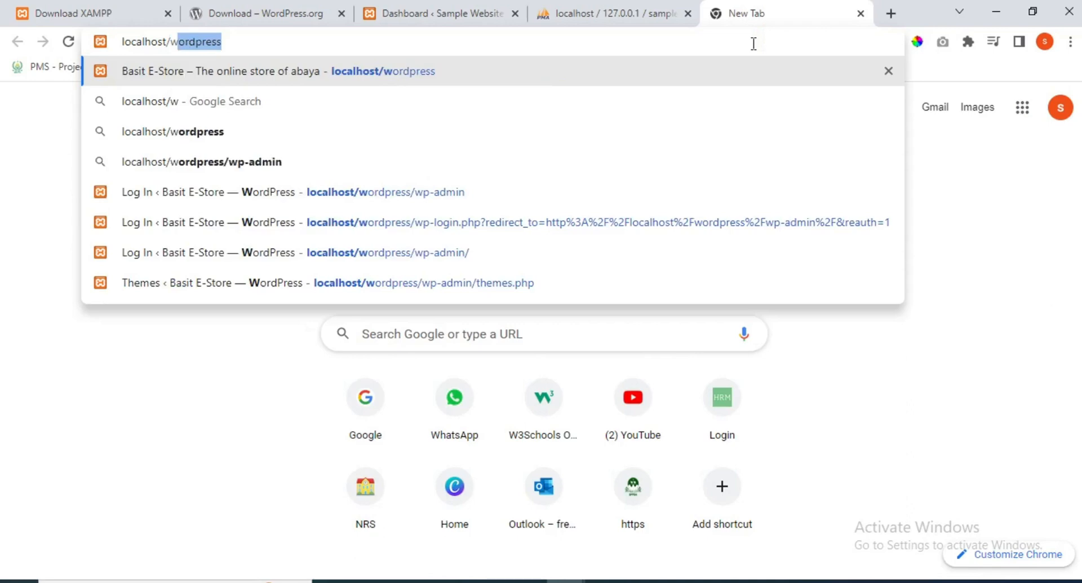
key(BackSpace)
key(BackSpace)
text(sample/w)
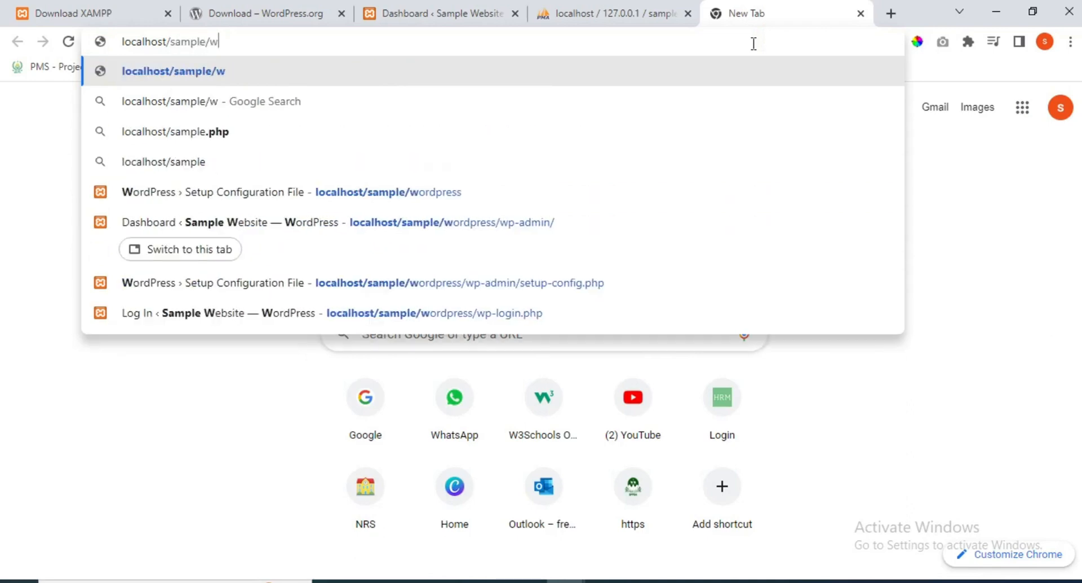
text(ordpress)
key(Return)
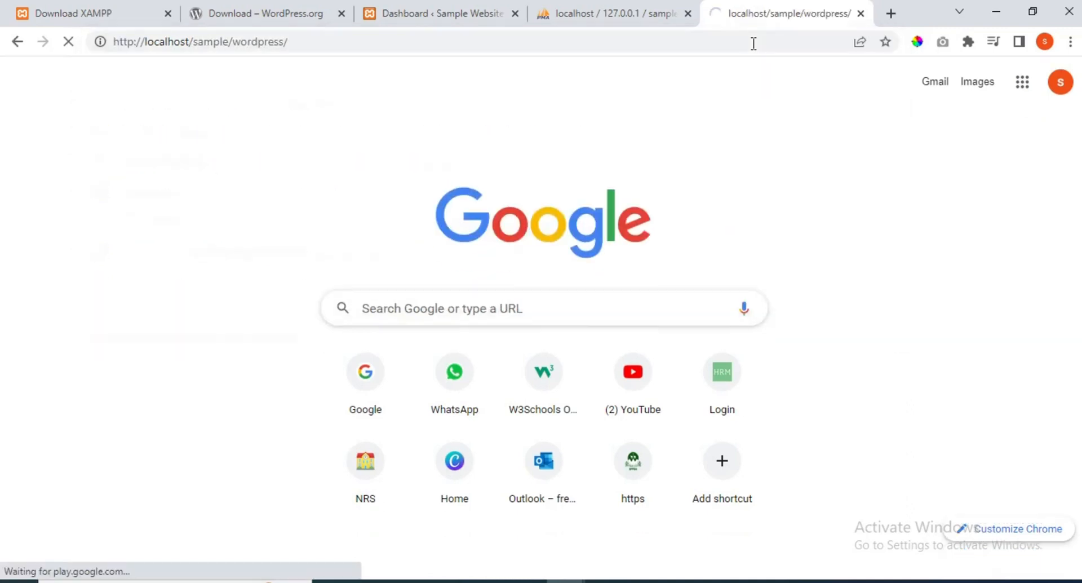
scroll(1078, 214, down, 7)
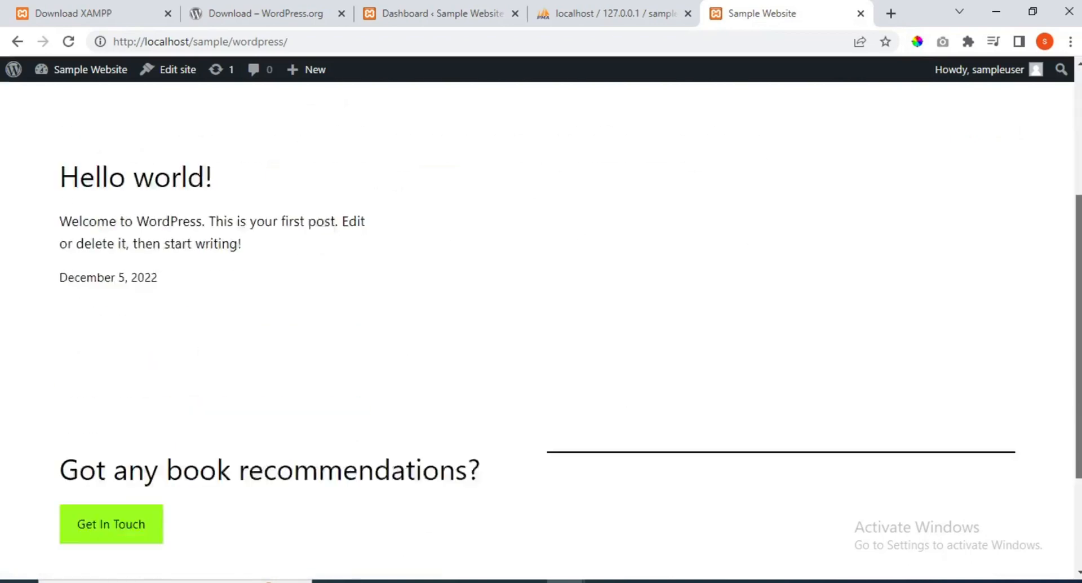
scroll(540, 327, up, 7)
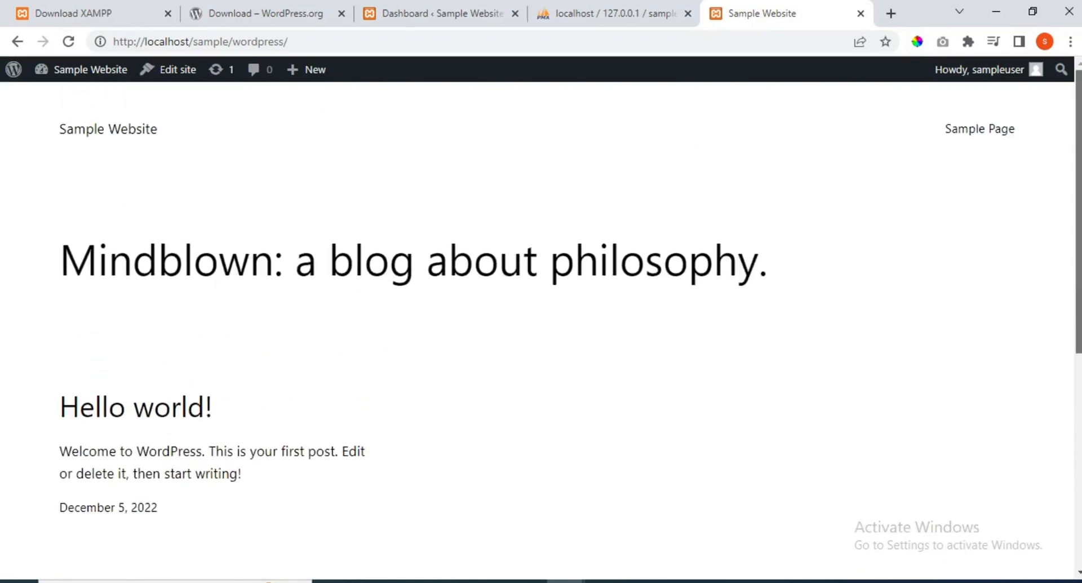